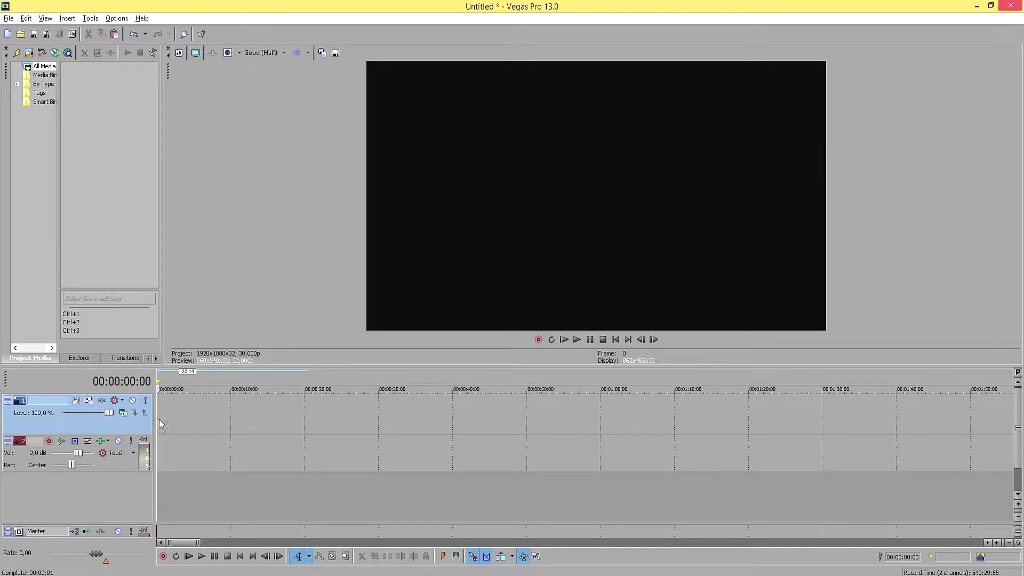
# Step: Paste the copied Stranded_Deep_x64 recording at the start of the timeline and select its video event
pyautogui.hotkey('ctrl', 'v')
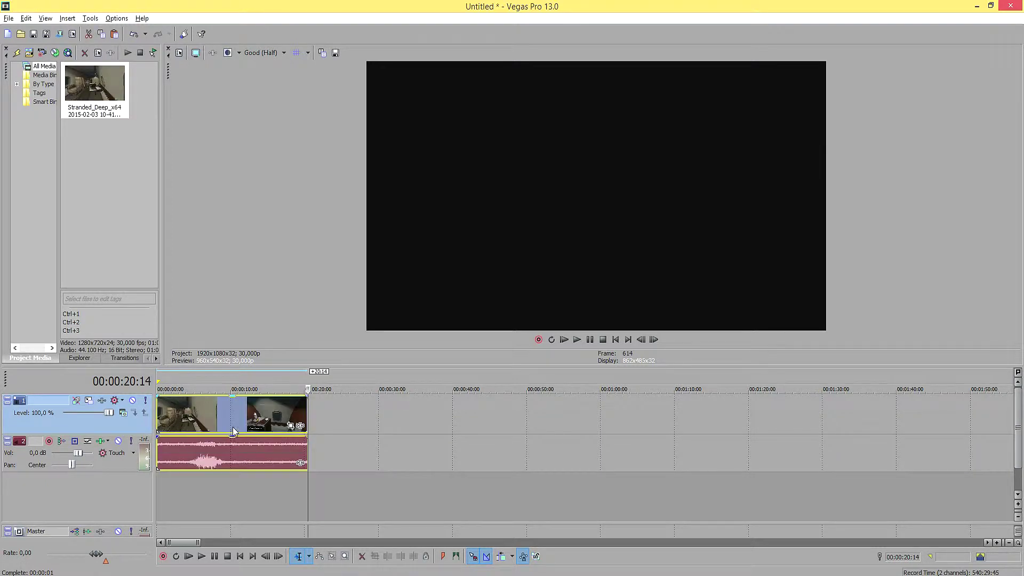
pyautogui.click(200, 415)
# Step: Scrub back and forth through the clip to examine its footage at different points
pyautogui.click(257, 385)
pyautogui.click(176, 385)
pyautogui.click(268, 378)
pyautogui.click(185, 378)
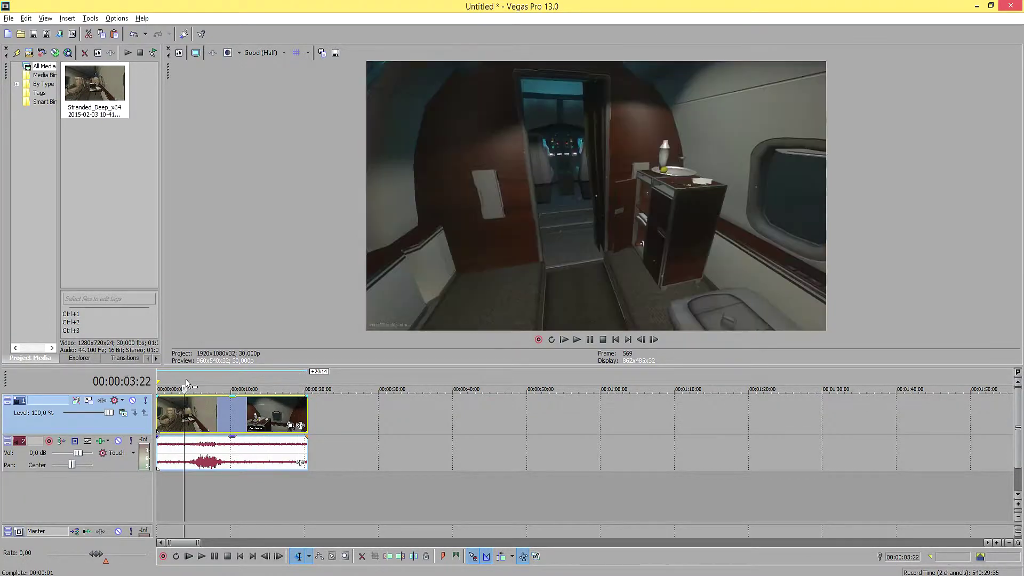
pyautogui.click(221, 377)
pyautogui.click(251, 378)
pyautogui.click(205, 379)
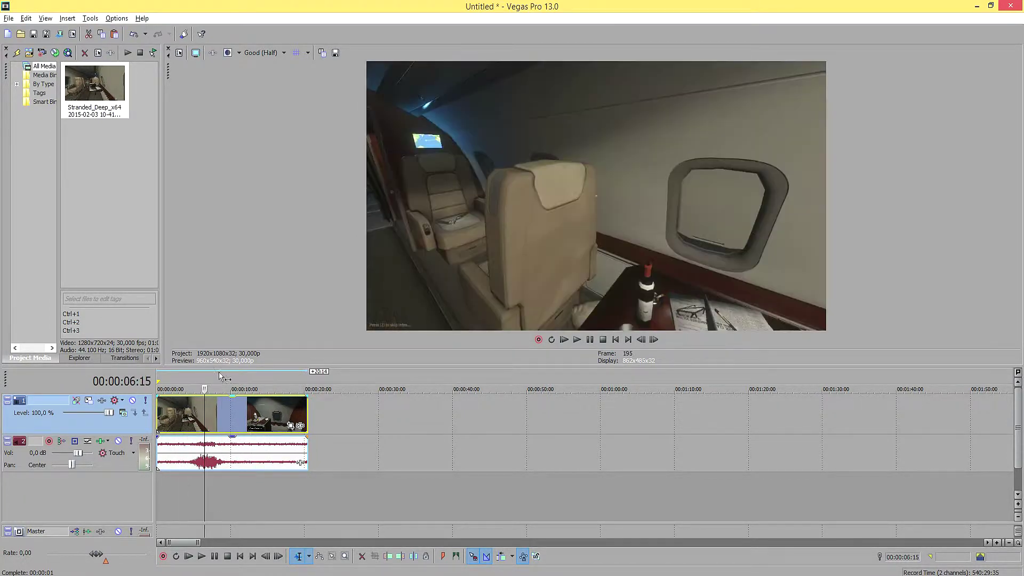
pyautogui.click(174, 379)
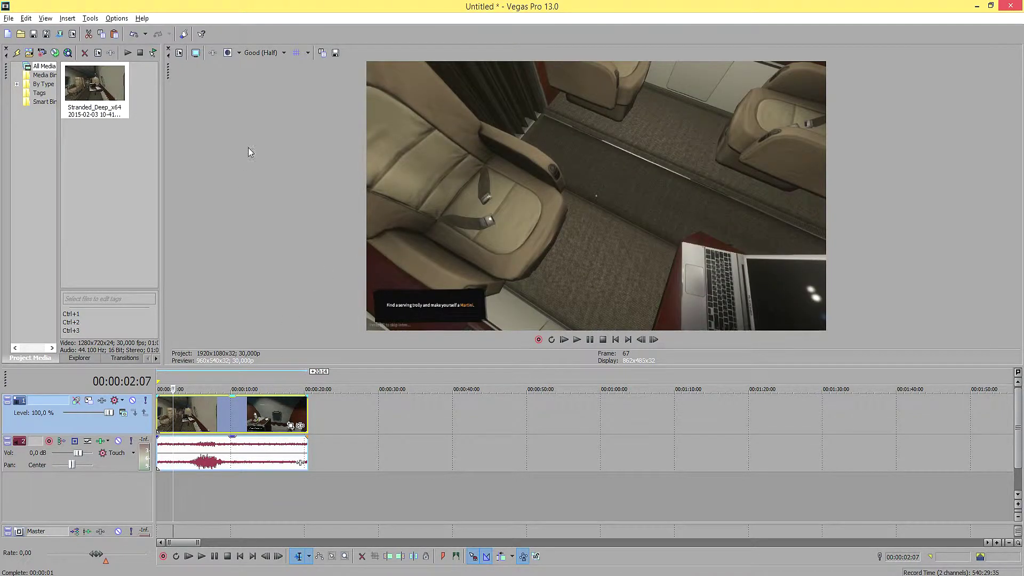
# Step: In the project's video properties, make all new projects start with the current settings and apply them
pyautogui.click(180, 53)
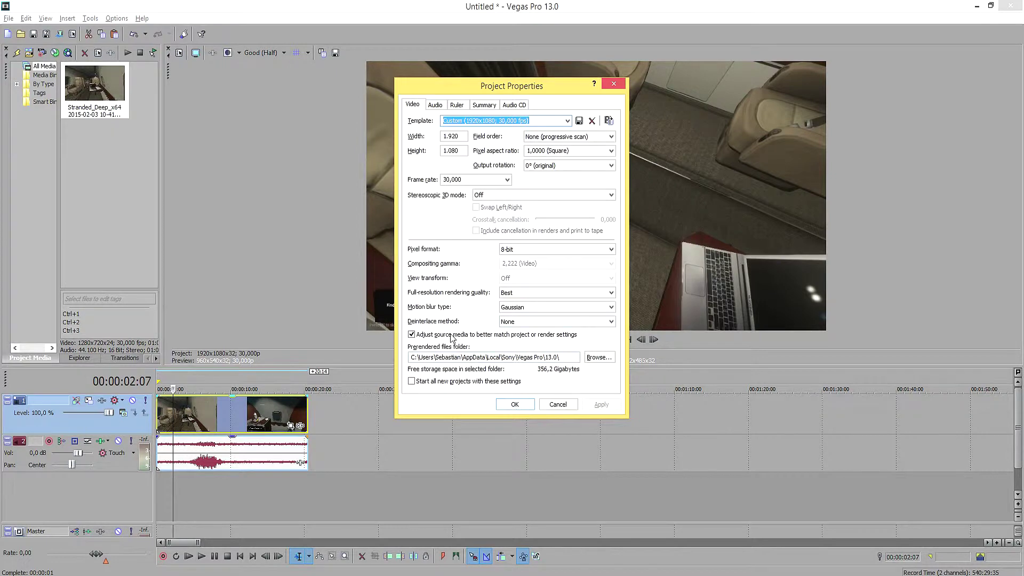
pyautogui.click(420, 383)
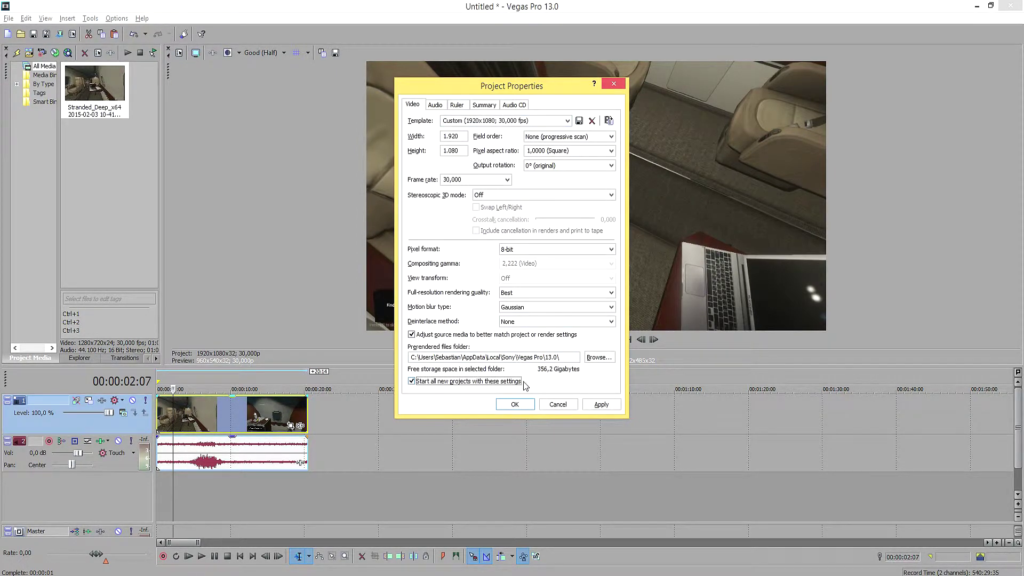
pyautogui.click(601, 405)
pyautogui.click(513, 405)
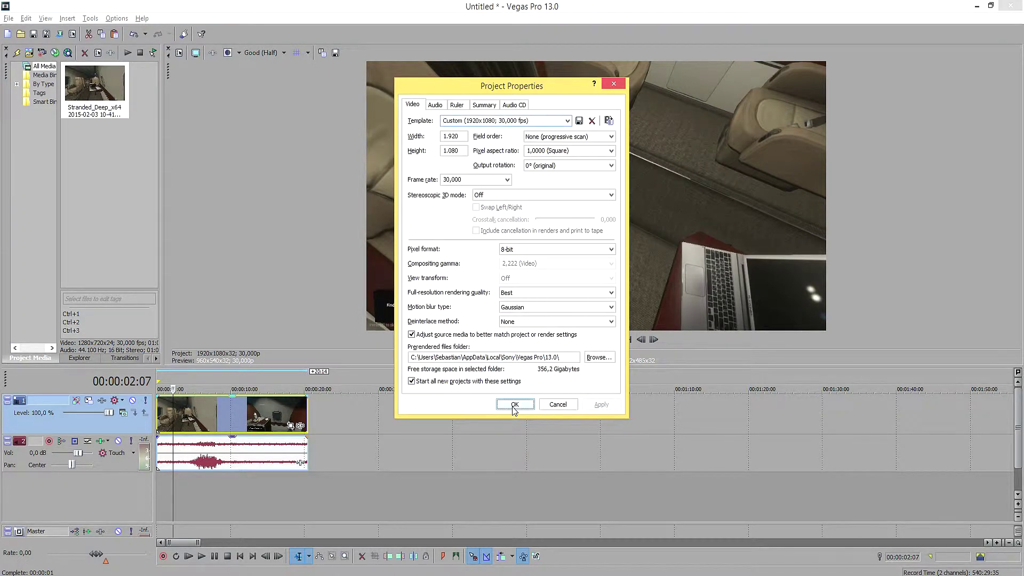
# Step: Add the Sony Brightness and Contrast, Color Corrector, Color Curves and Sharpen effects to the video track
pyautogui.click(102, 401)
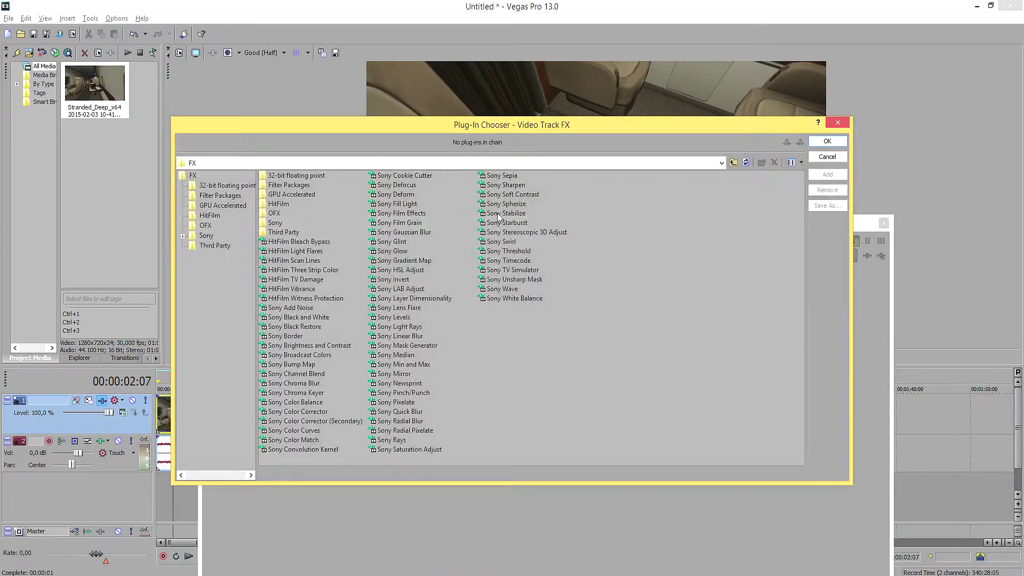
pyautogui.doubleClick(315, 347)
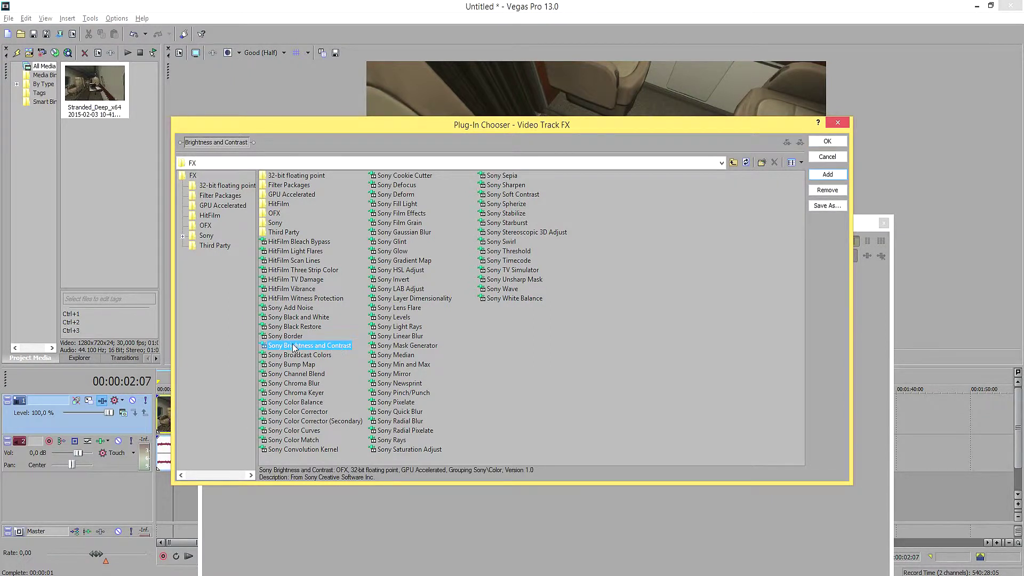
pyautogui.doubleClick(309, 412)
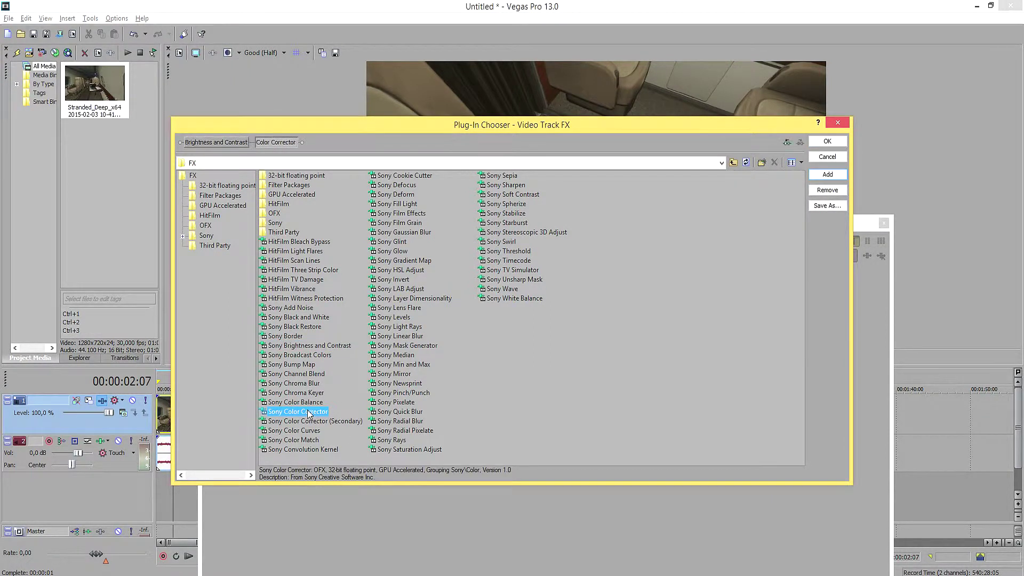
pyautogui.doubleClick(300, 432)
pyautogui.doubleClick(505, 185)
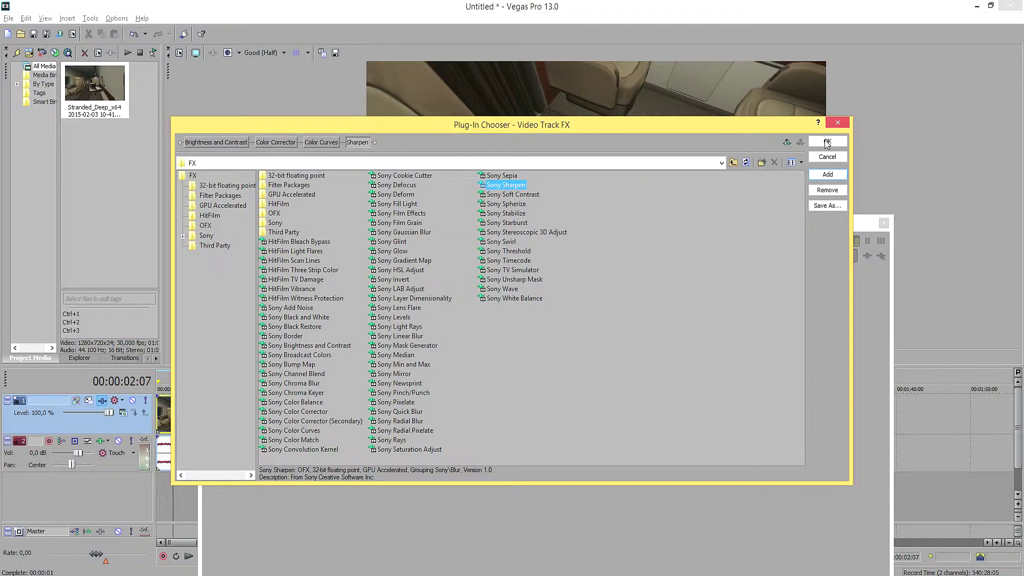
pyautogui.click(827, 142)
pyautogui.moveTo(568, 222); pyautogui.dragTo(609, 205)
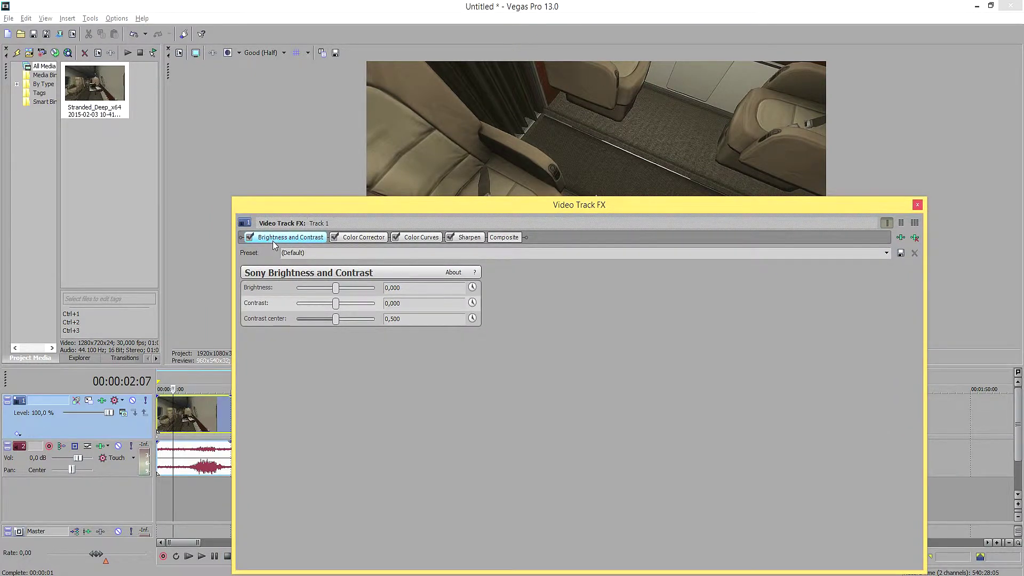
pyautogui.click(887, 253)
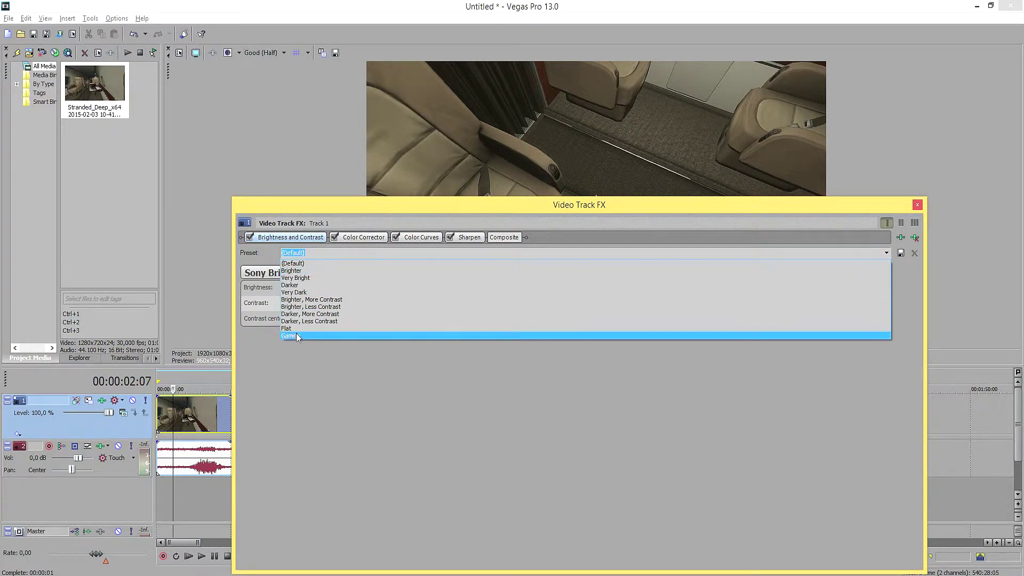
pyautogui.click(296, 382)
pyautogui.write('sdhsdkjhad')
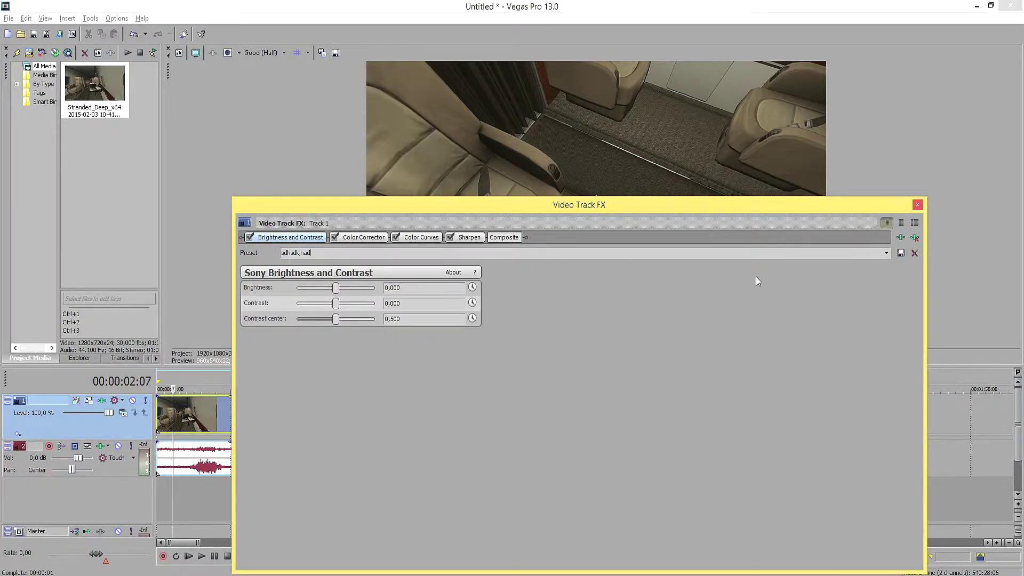
# Step: Apply the Gaming preset to the Brightness and Contrast effect
pyautogui.click(886, 253)
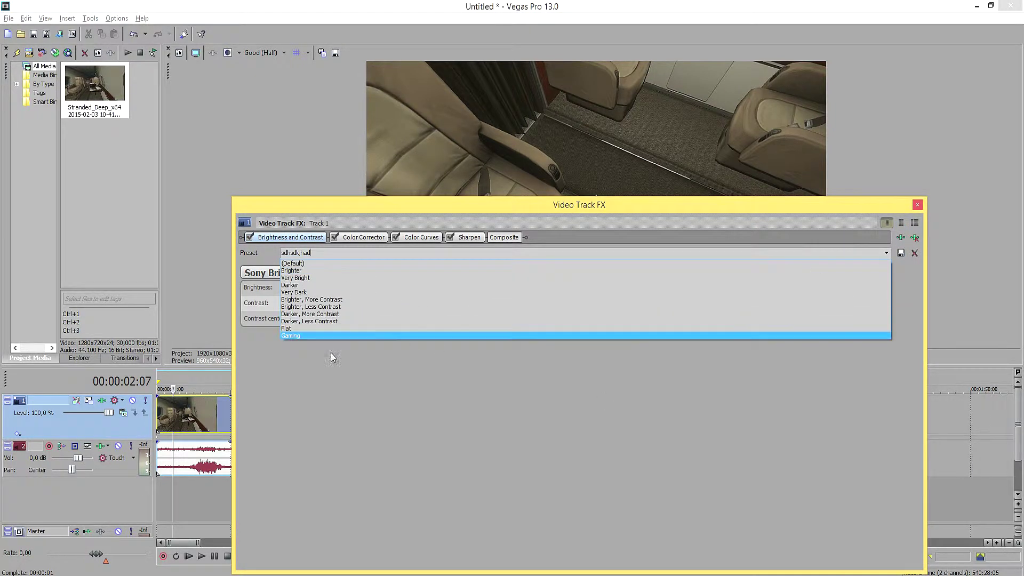
pyautogui.click(296, 337)
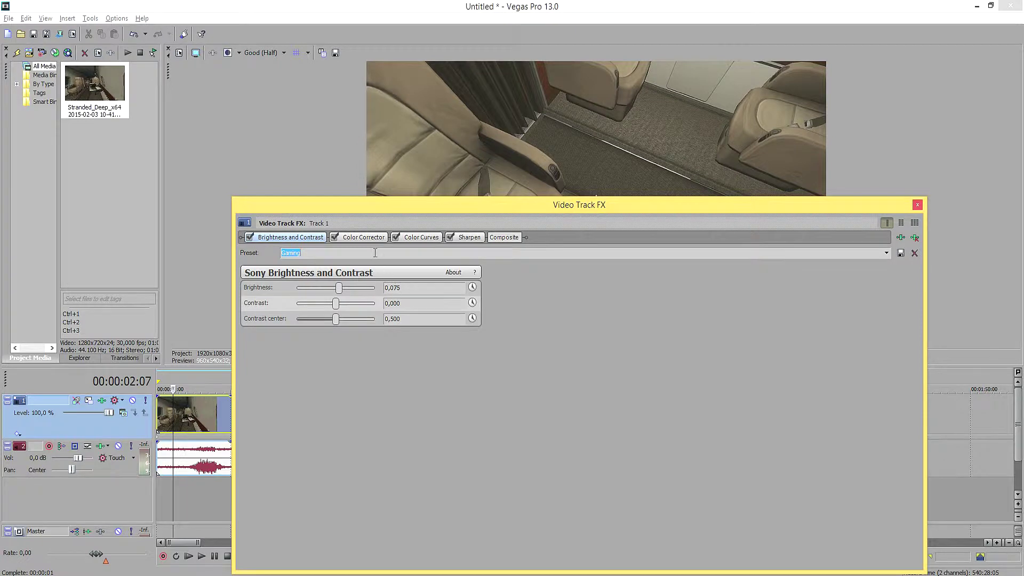
# Step: Apply the Gaming preset to the Color Corrector effect and check its saturation, gamma, gain and offset values
pyautogui.click(362, 237)
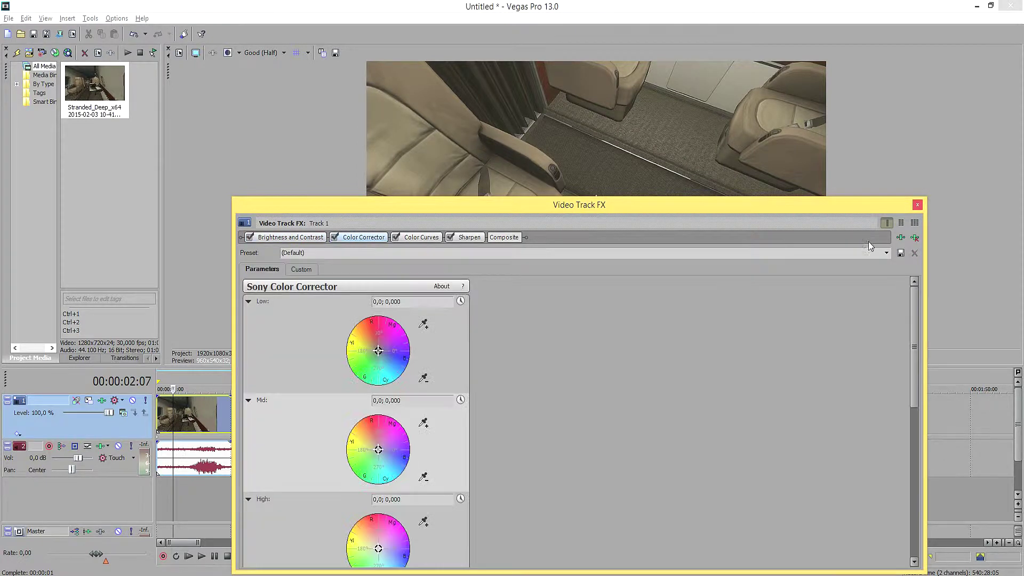
pyautogui.click(887, 253)
pyautogui.click(297, 322)
pyautogui.moveTo(915, 312)
pyautogui.mouseDown()
pyautogui.moveTo(900, 476)
pyautogui.moveTo(926, 306)
pyautogui.mouseUp()
pyautogui.click(887, 252)
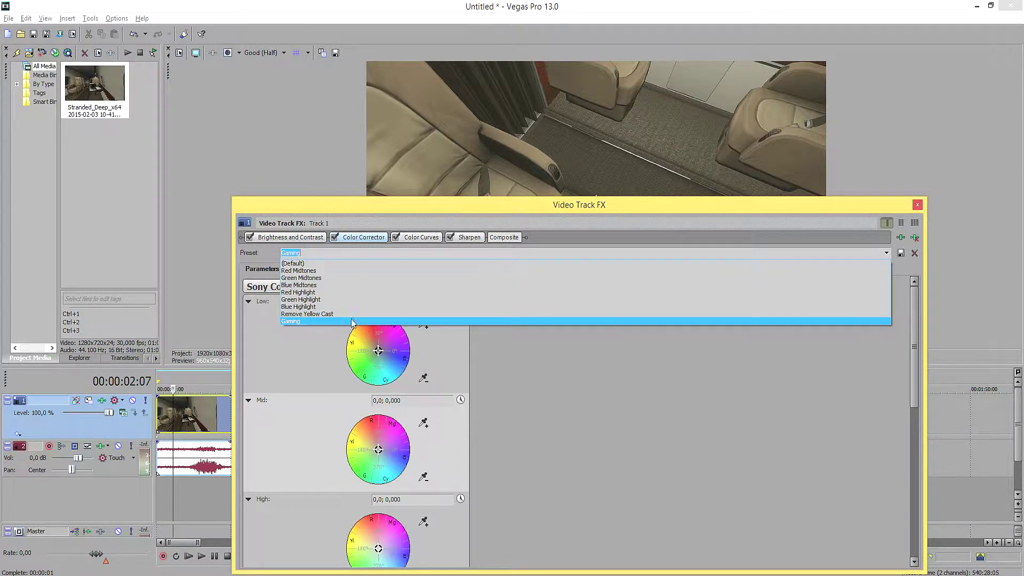
pyautogui.click(315, 321)
pyautogui.scroll(-3, 738, 375)
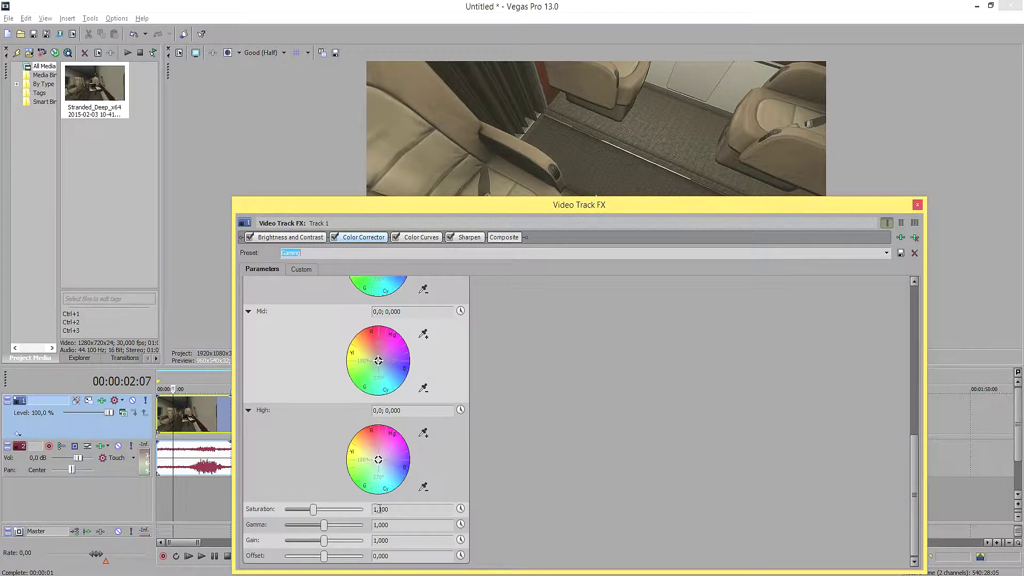
# Step: Apply the Gaming preset to the Color Curves effect and slightly adjust both tangent handles of the RGB curve
pyautogui.click(421, 237)
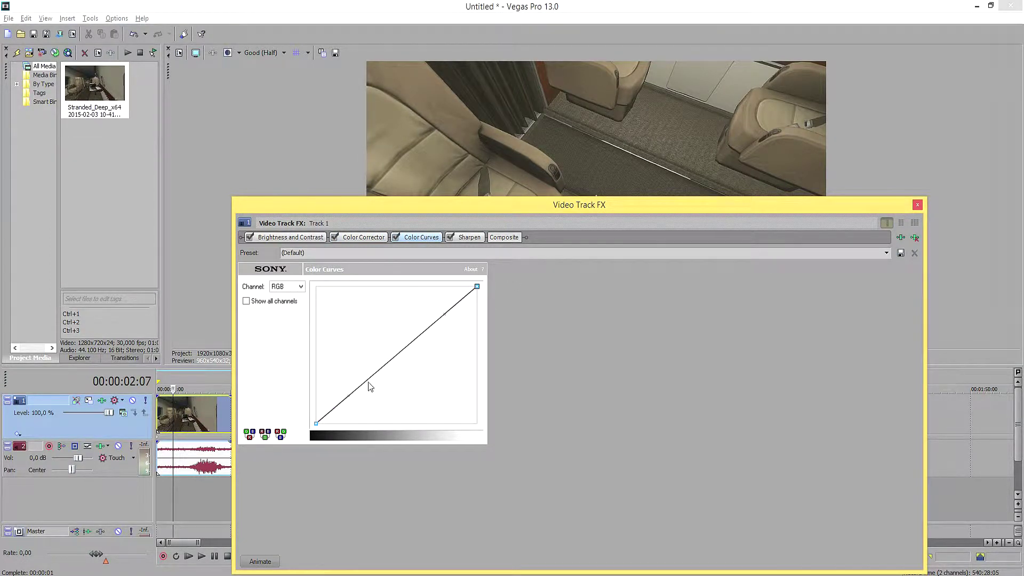
pyautogui.click(885, 254)
pyautogui.click(294, 352)
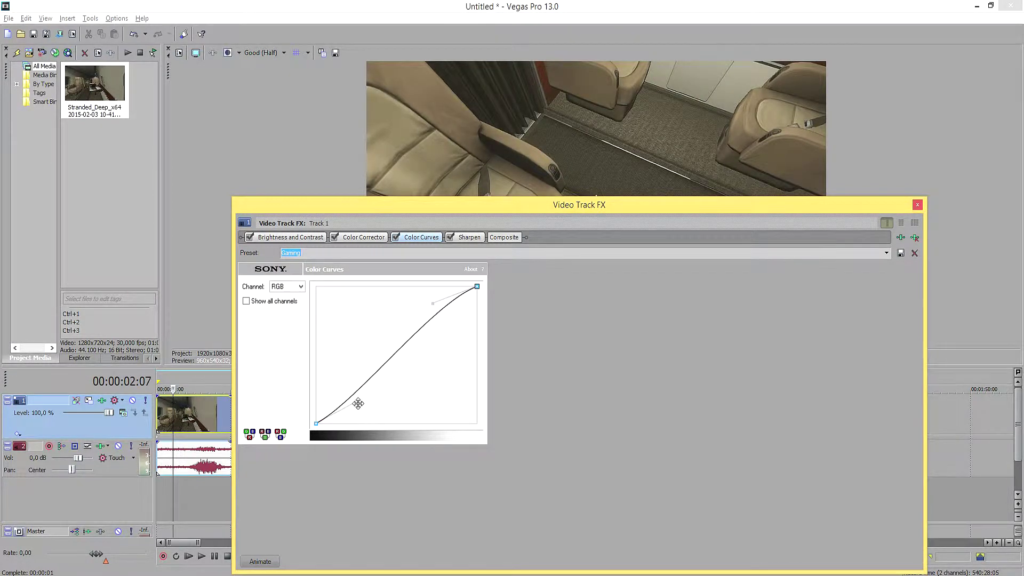
pyautogui.moveTo(430, 299); pyautogui.dragTo(430, 303)
pyautogui.moveTo(358, 401); pyautogui.dragTo(360, 402)
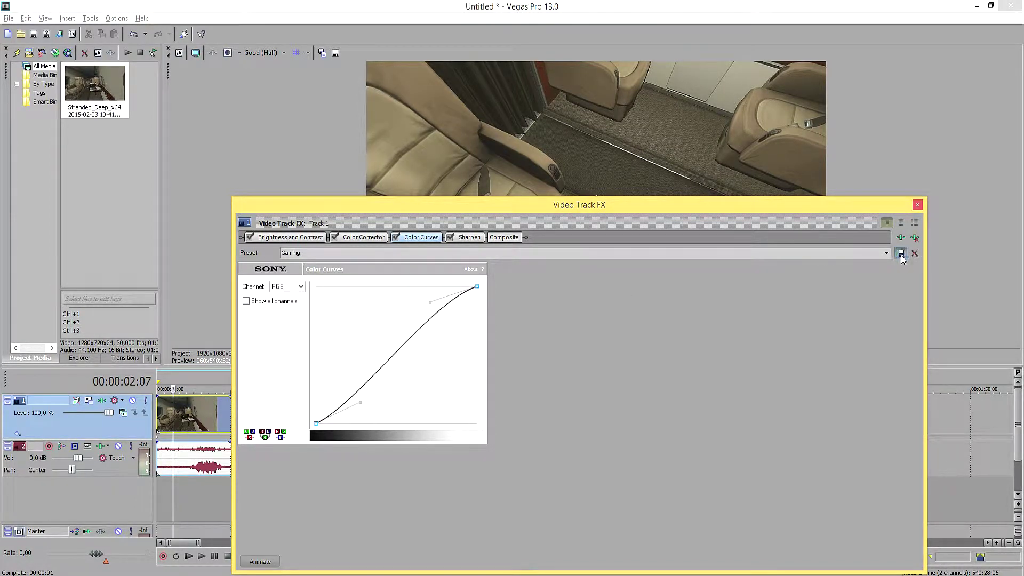
# Step: Choose a preset for the Sharpen effect and close the track effects window
pyautogui.click(467, 238)
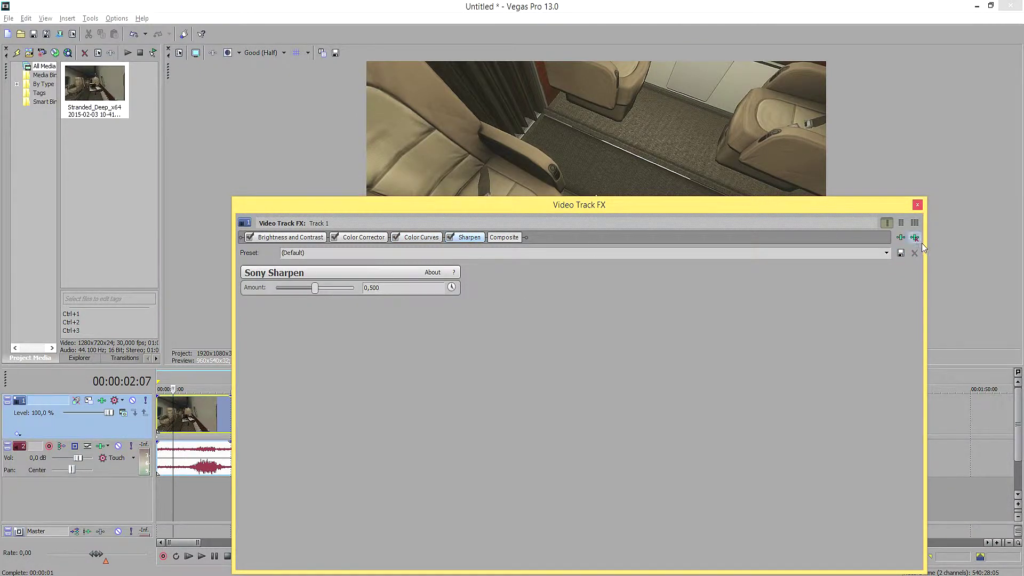
pyautogui.click(886, 252)
pyautogui.click(324, 293)
pyautogui.click(917, 205)
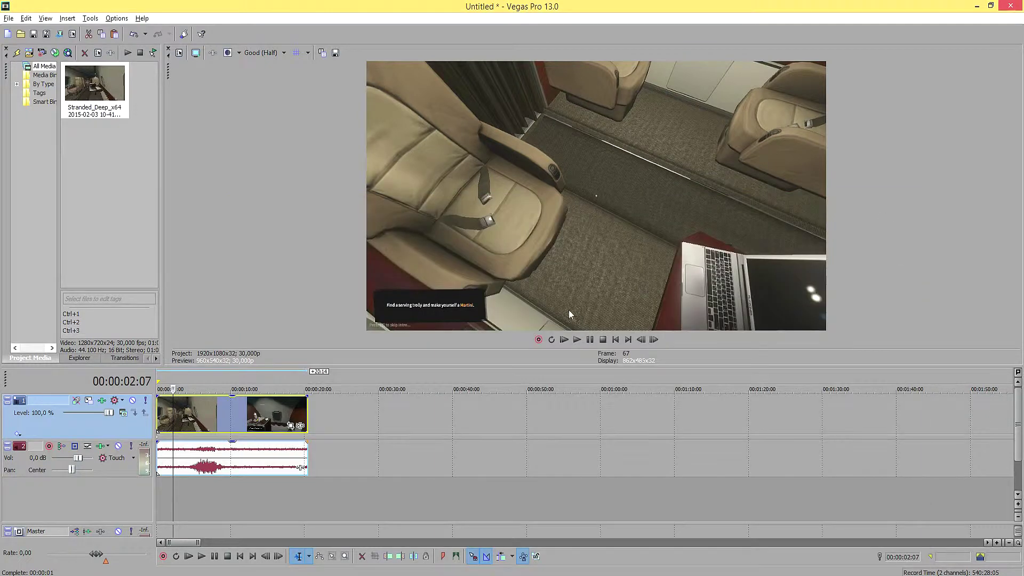
# Step: Compare the footage with and without effects in an enlarged split-screen preview, and restore the normal preview
pyautogui.moveTo(426, 366); pyautogui.dragTo(440, 519)
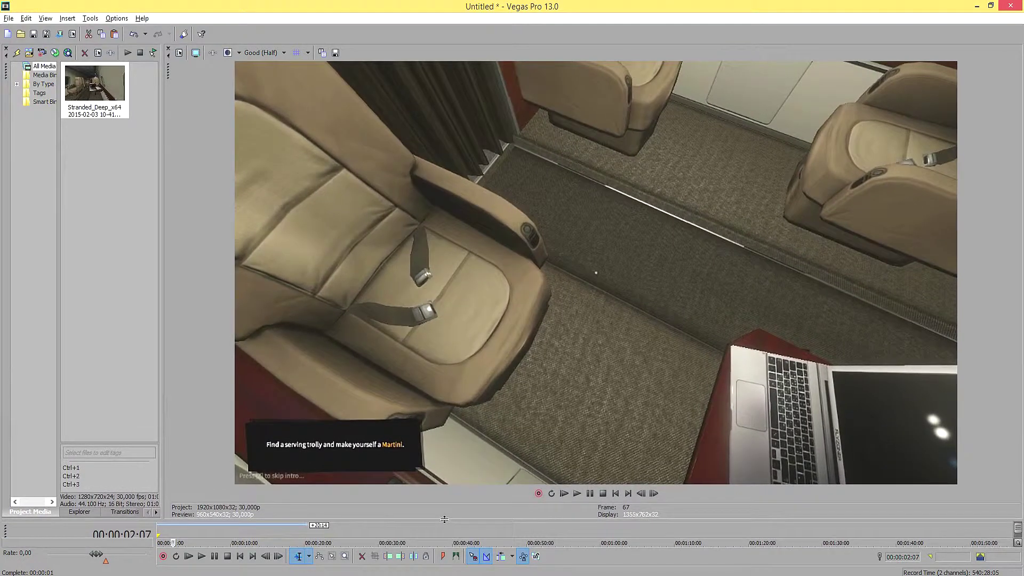
pyautogui.click(228, 55)
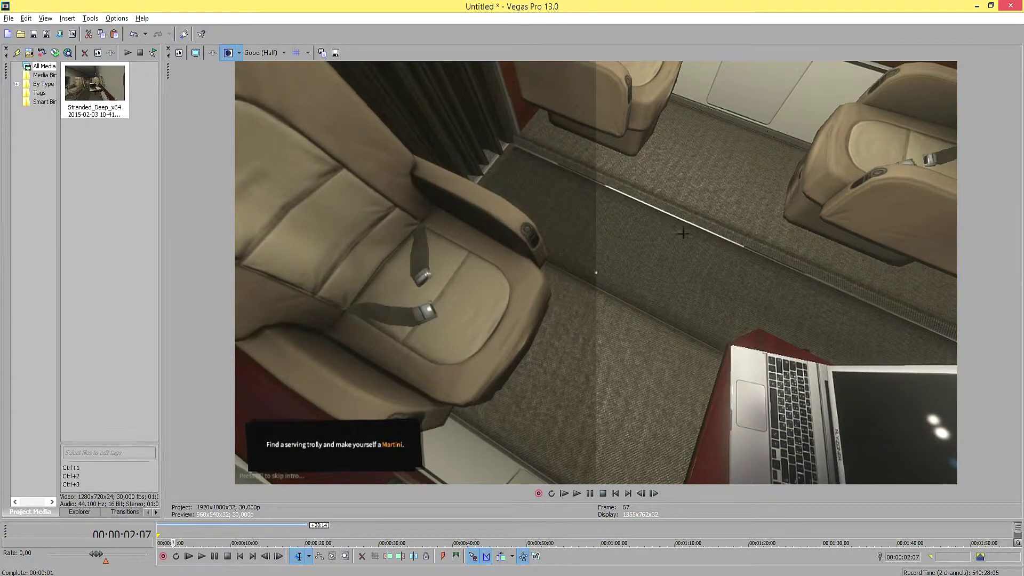
pyautogui.click(228, 52)
pyautogui.moveTo(464, 519); pyautogui.dragTo(464, 375)
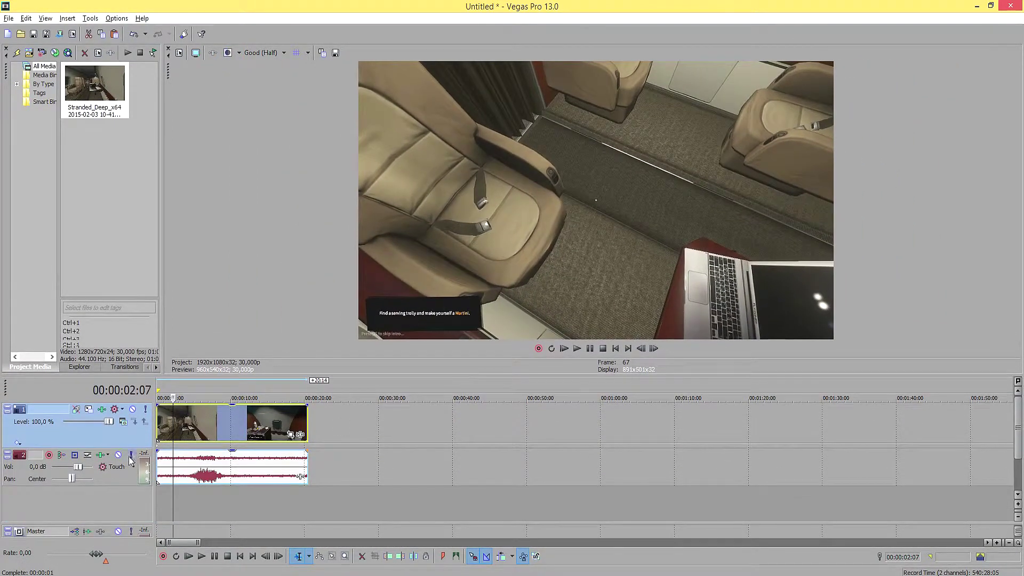
# Step: Bypass motion blur on the video track and set the video event to Disable Resample
pyautogui.click(76, 409)
pyautogui.rightClick(208, 422)
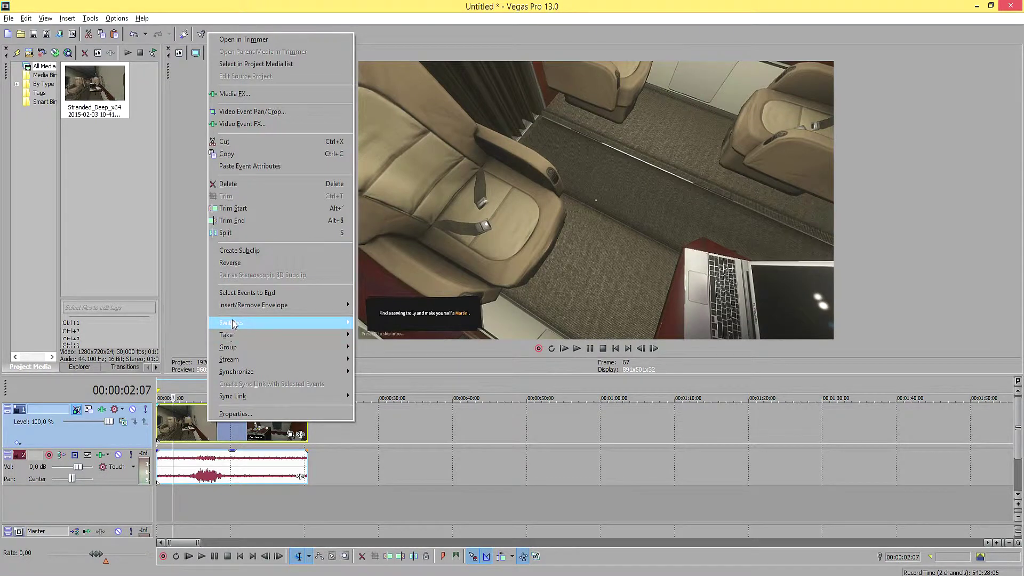
pyautogui.moveTo(232, 320)
pyautogui.click(388, 419)
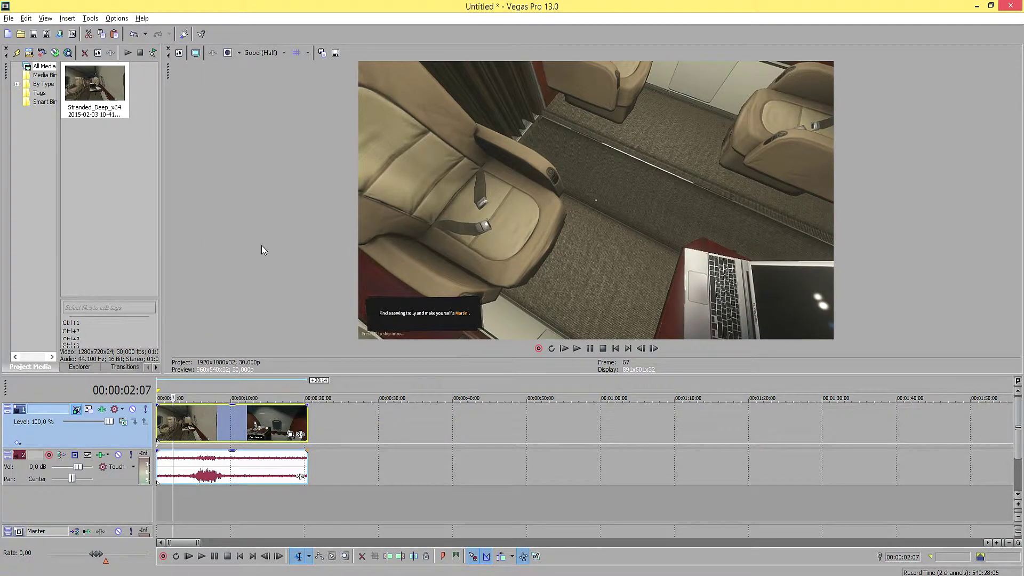
# Step: Preview the clip at several points, return to its start, and check the video event's resample switch
pyautogui.click(219, 383)
pyautogui.click(272, 394)
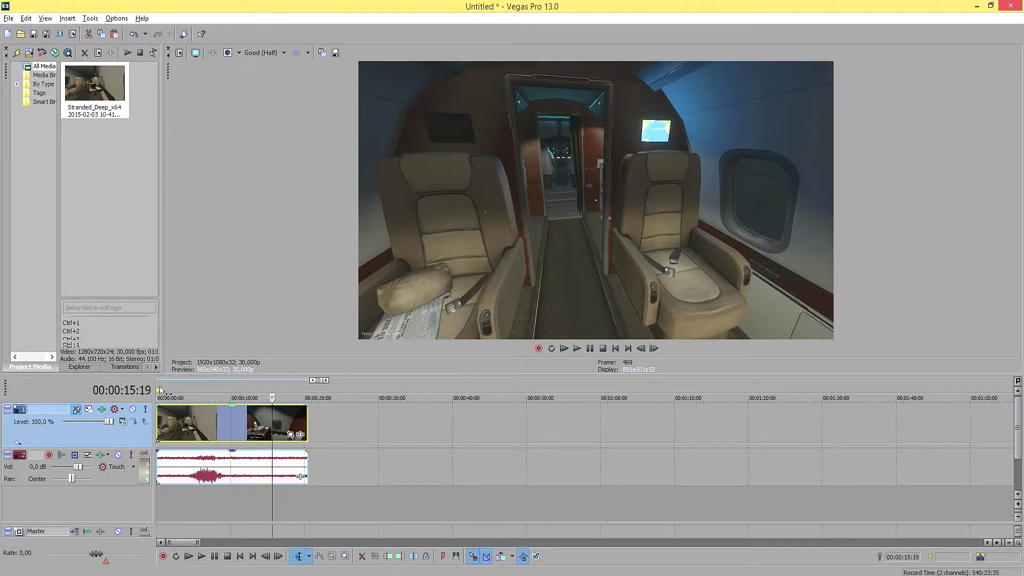
pyautogui.click(160, 391)
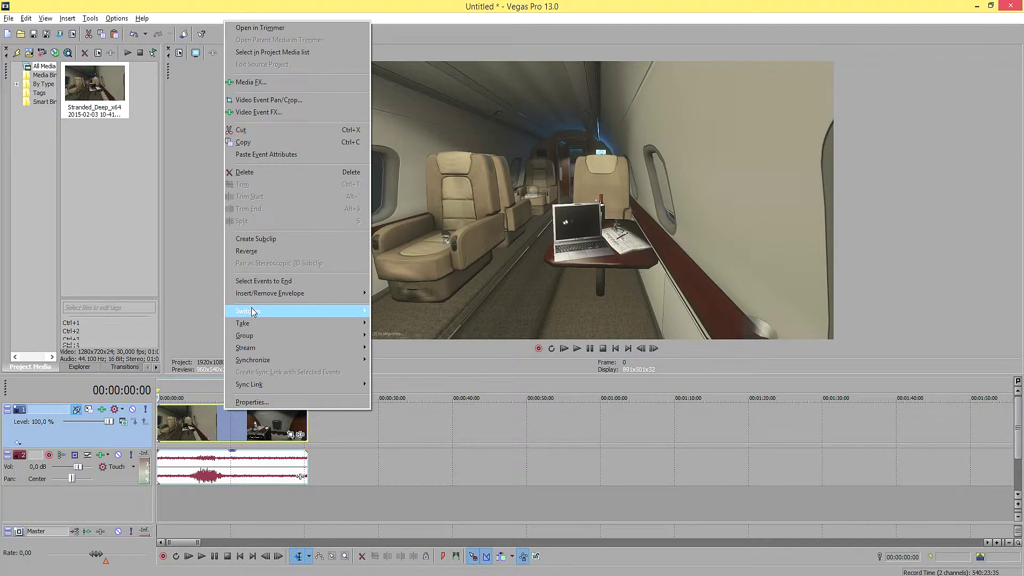
pyautogui.moveTo(251, 312)
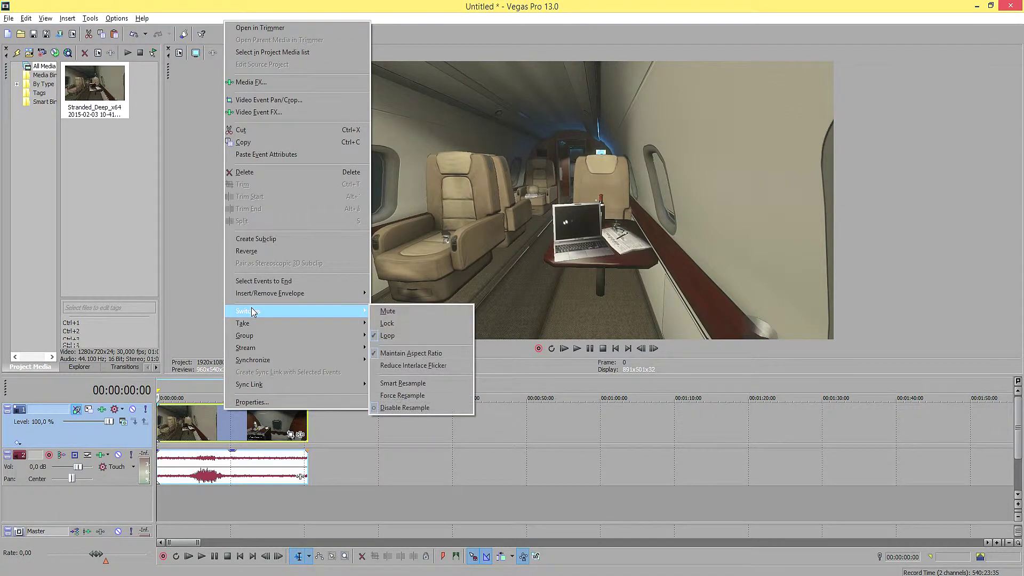
pyautogui.click(184, 204)
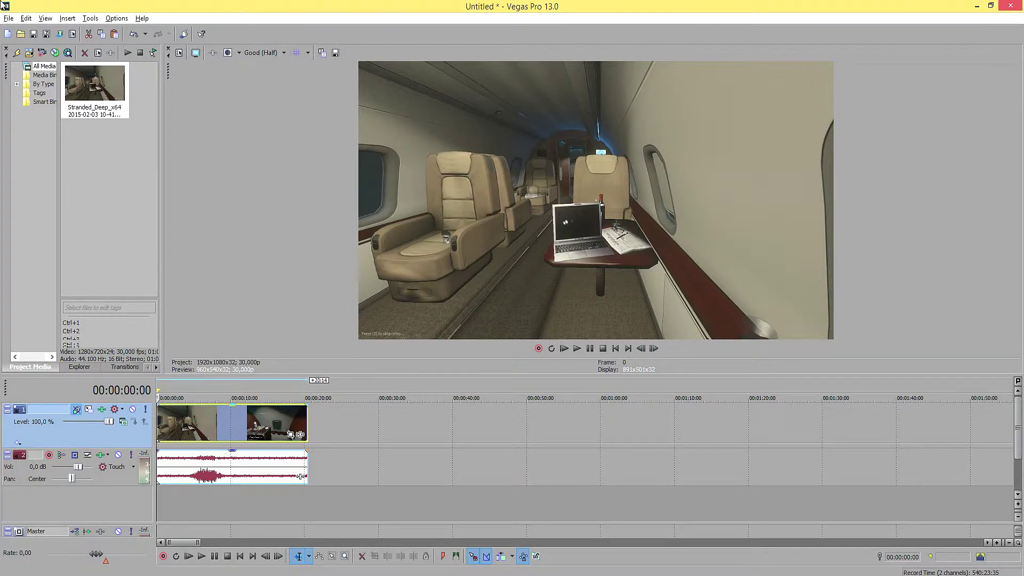
# Step: Open the Render As settings with all formats listed, not only favorites, and select the Sony AVC/MVC template Internet 1920x1080-30p
pyautogui.click(9, 18)
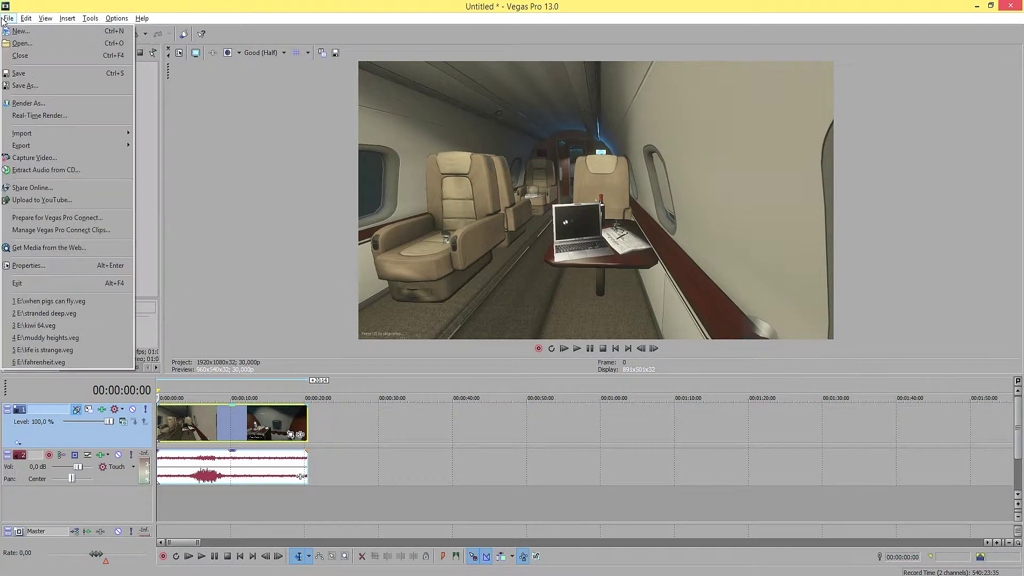
pyautogui.click(32, 104)
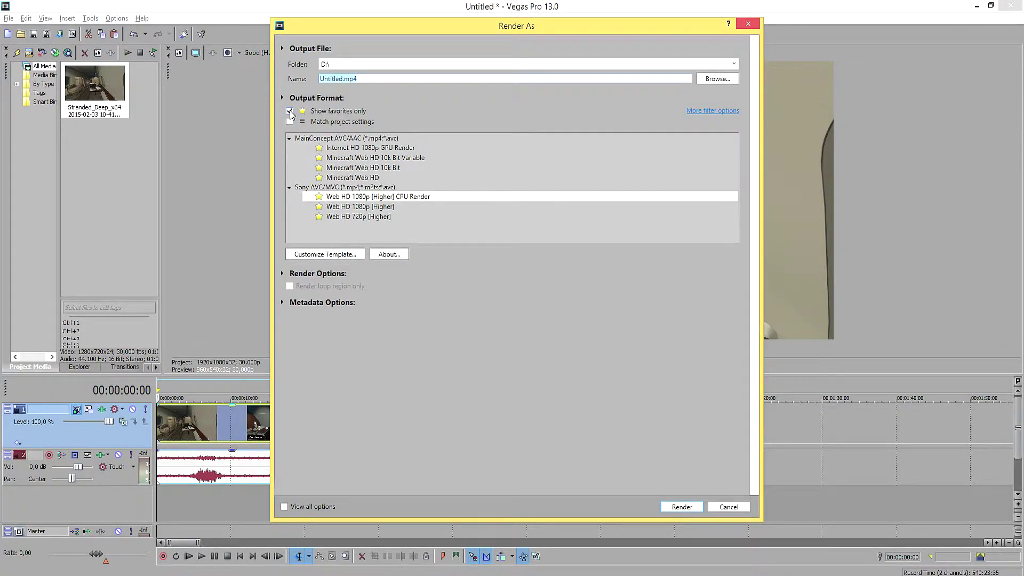
pyautogui.click(289, 112)
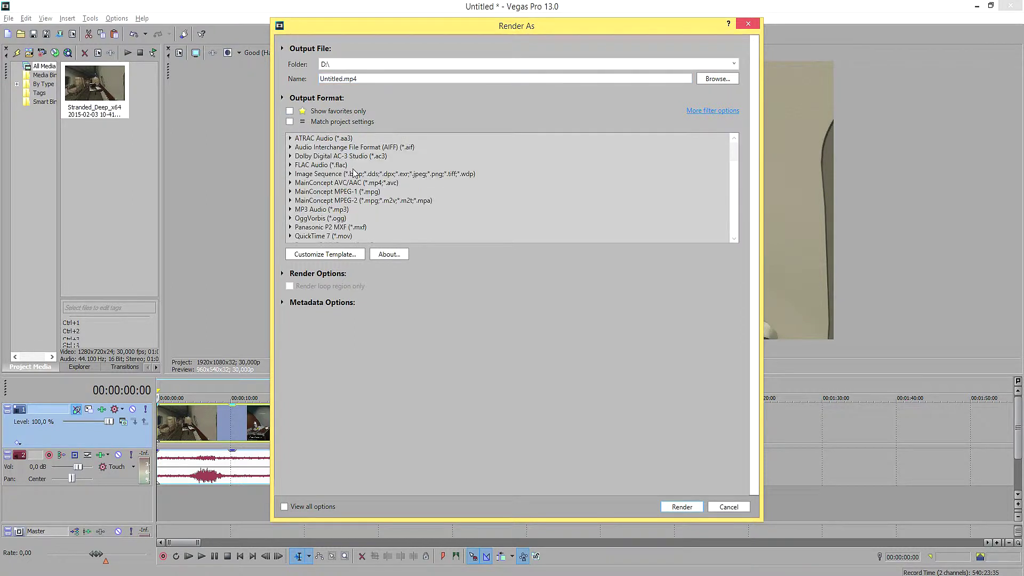
pyautogui.scroll(-2, 368, 149)
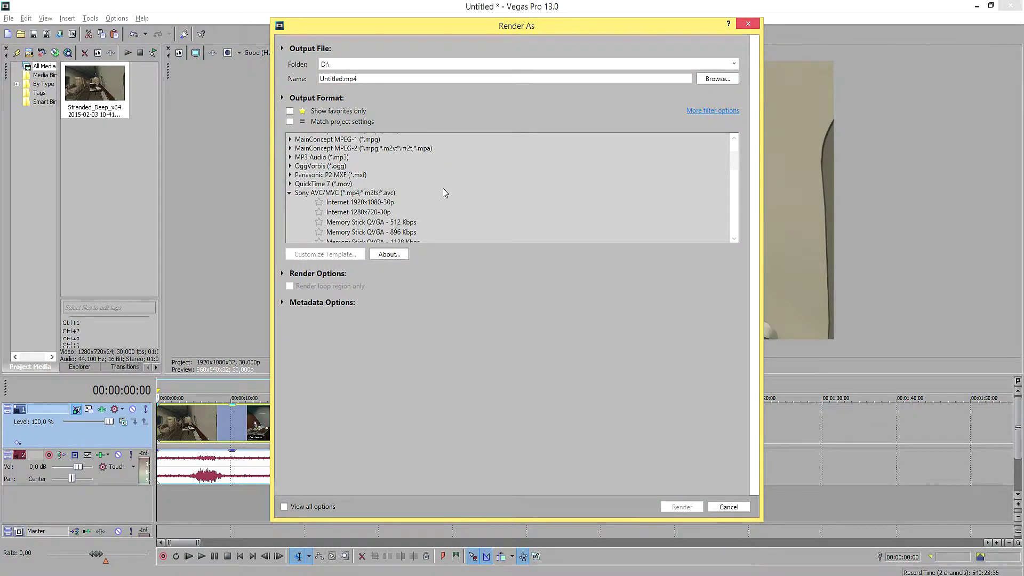
pyautogui.moveTo(736, 162); pyautogui.dragTo(736, 165)
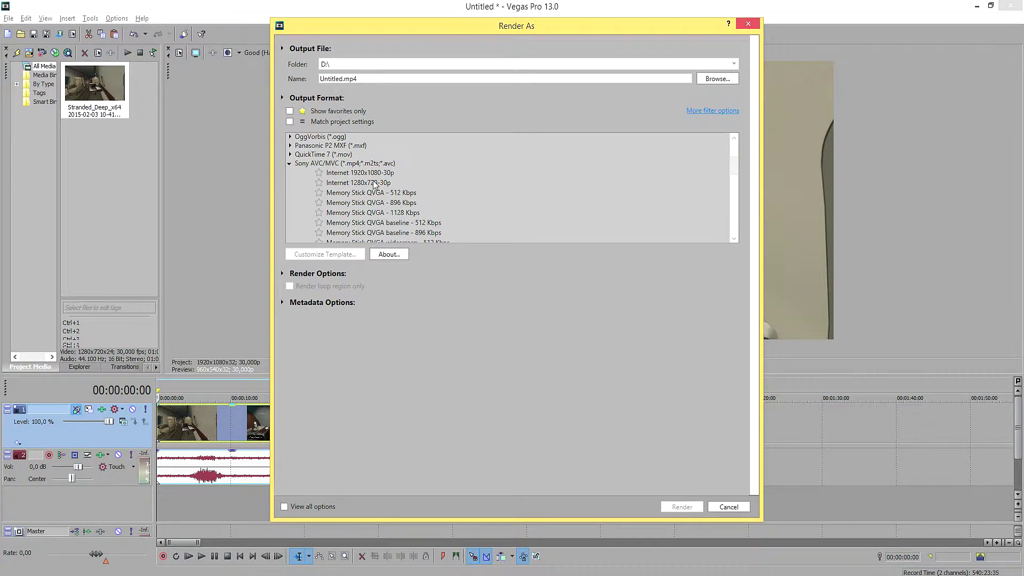
pyautogui.moveTo(737, 166); pyautogui.dragTo(734, 173)
pyautogui.click(359, 140)
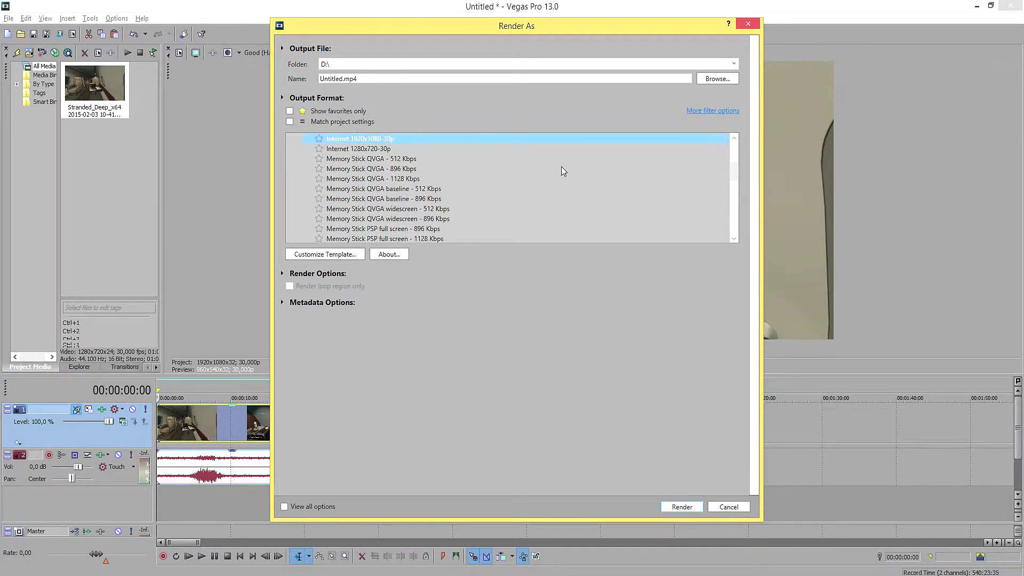
# Step: Inspect the custom settings of the Web HD 1080p [Higher] CPU Render template and close them
pyautogui.moveTo(733, 173); pyautogui.dragTo(737, 210)
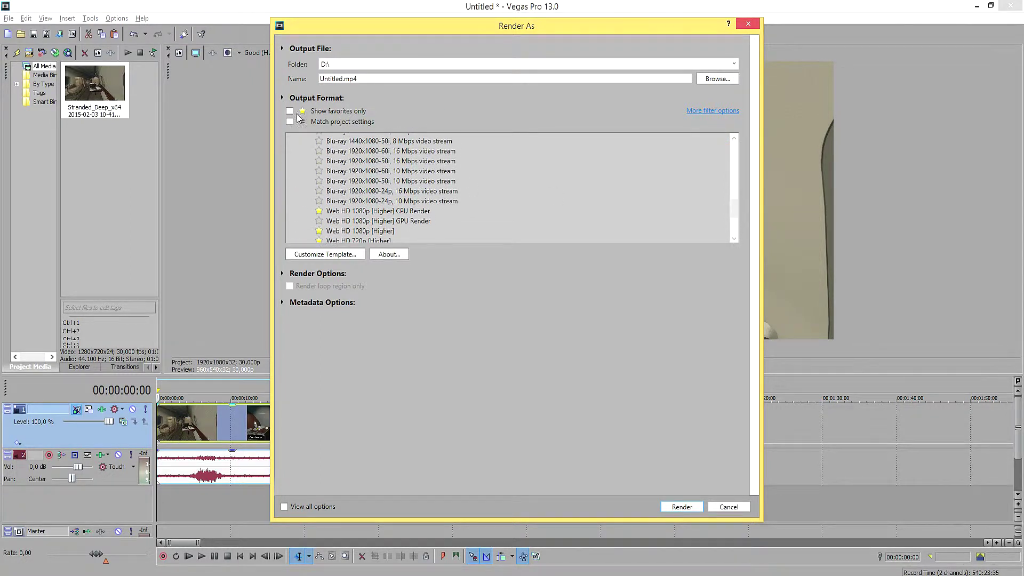
pyautogui.click(375, 211)
pyautogui.click(335, 256)
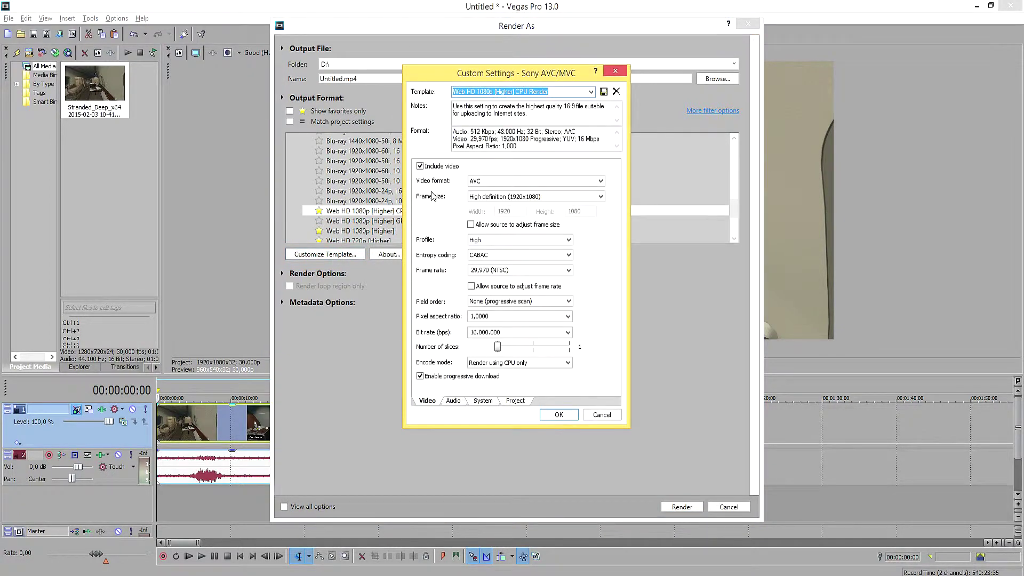
pyautogui.click(616, 71)
# Step: Inspect the custom settings of the Internet 1920x1080-30p template for comparison and close them
pyautogui.moveTo(737, 214); pyautogui.dragTo(736, 160)
pyautogui.click(374, 178)
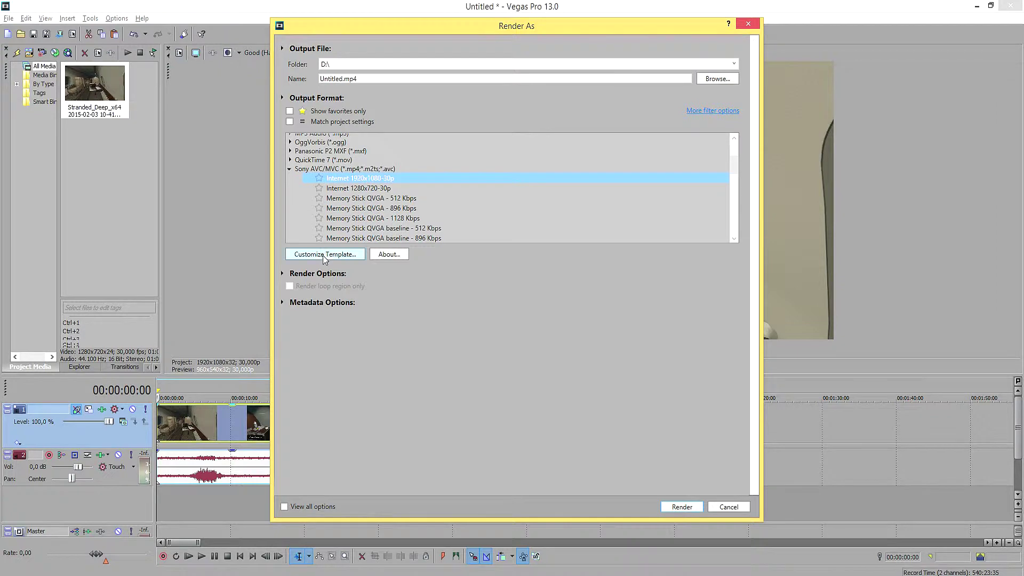
pyautogui.click(326, 255)
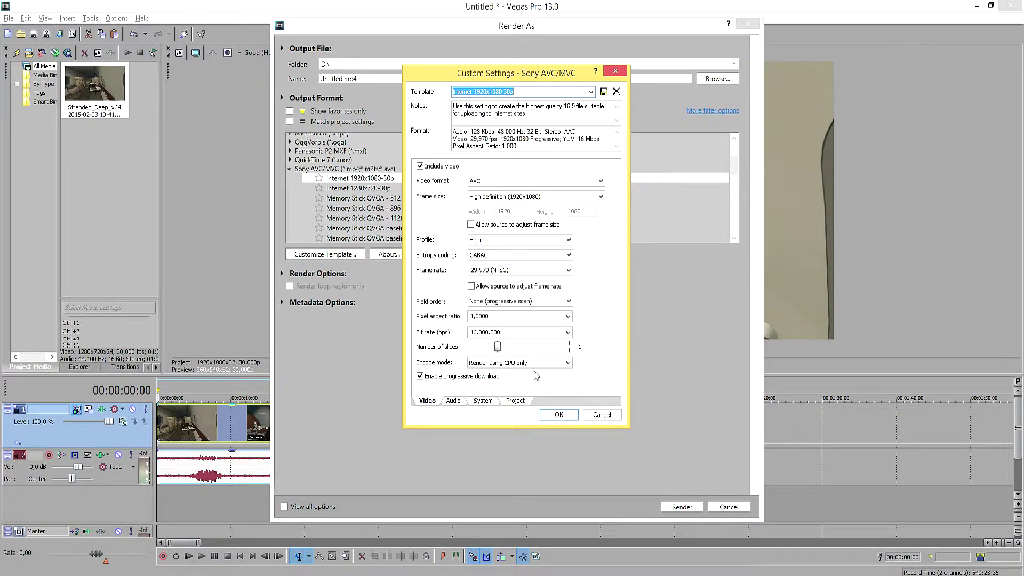
pyautogui.click(616, 72)
# Step: Customize the Web HD 1080p [Higher] CPU Render template with the frame size High definition (1920x1080)
pyautogui.moveTo(738, 158); pyautogui.dragTo(585, 207)
pyautogui.click(393, 195)
pyautogui.click(336, 255)
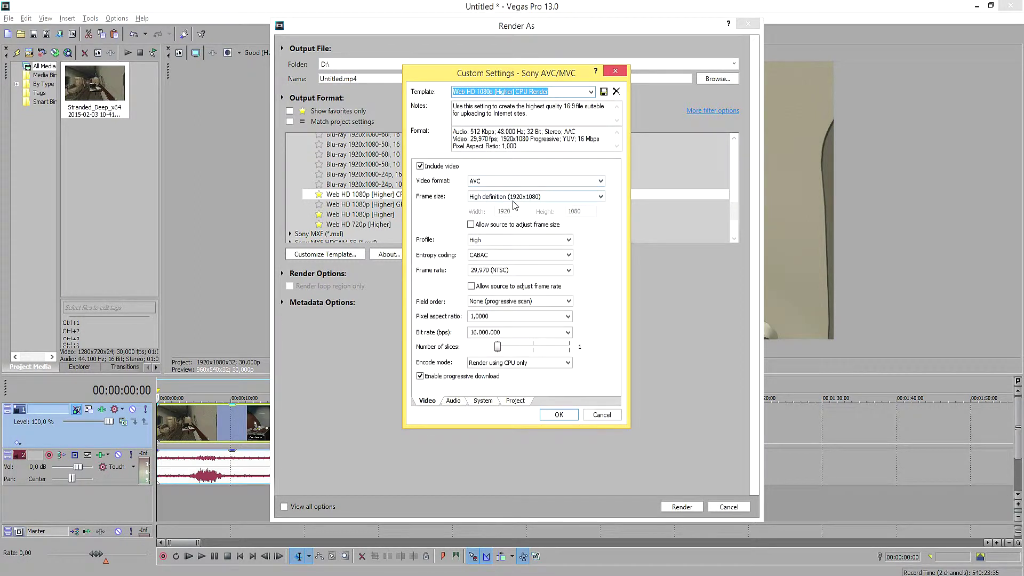
pyautogui.click(537, 201)
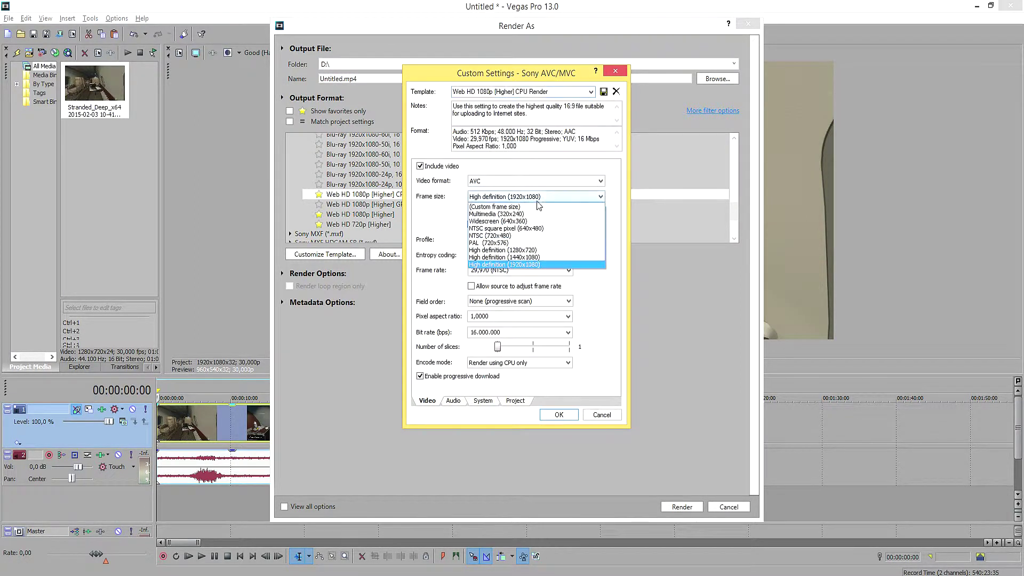
pyautogui.click(523, 264)
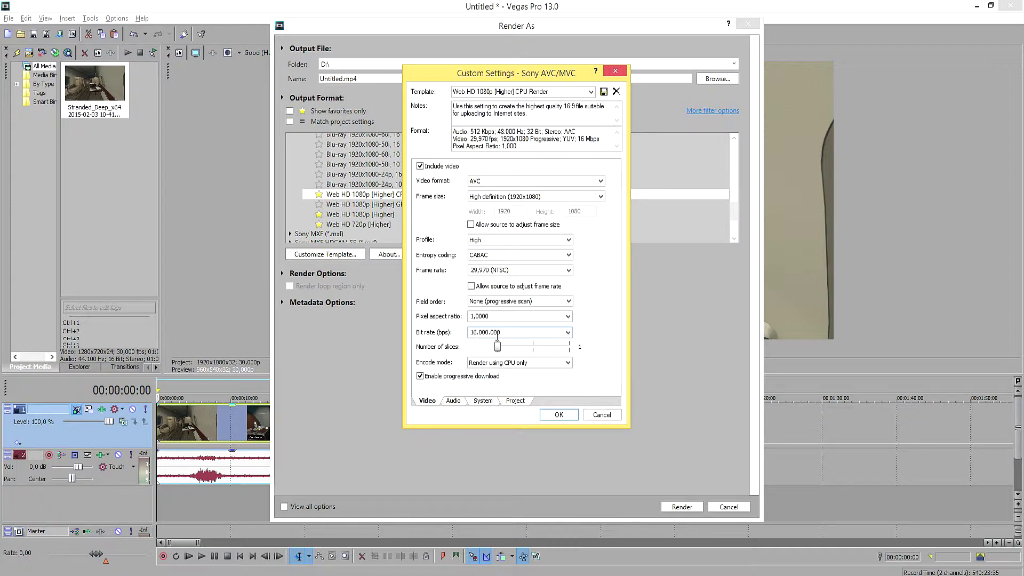
# Step: Examine the available video bit rate presets without choosing a different one
pyautogui.click(569, 333)
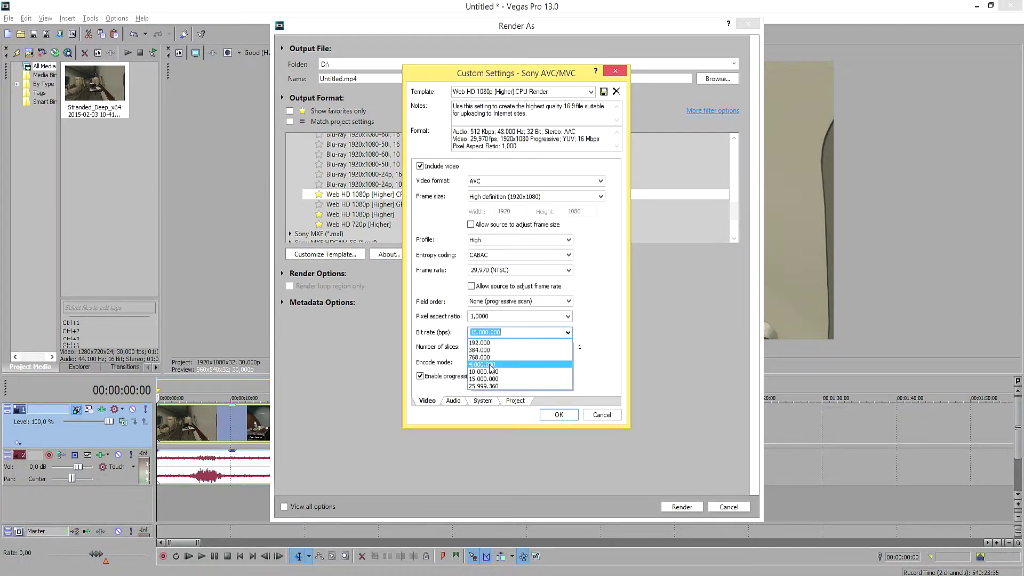
pyautogui.click(591, 335)
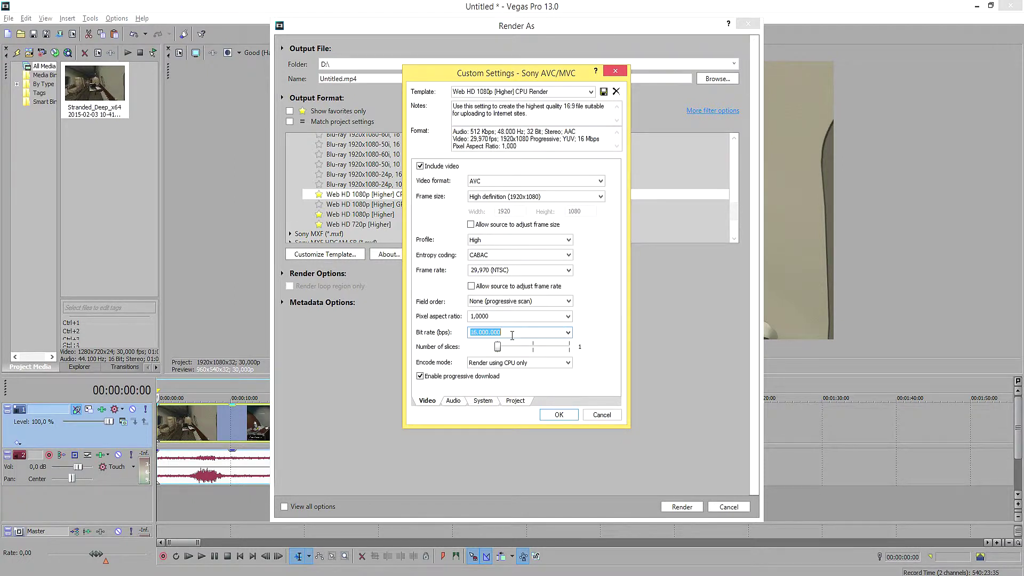
pyautogui.click(570, 333)
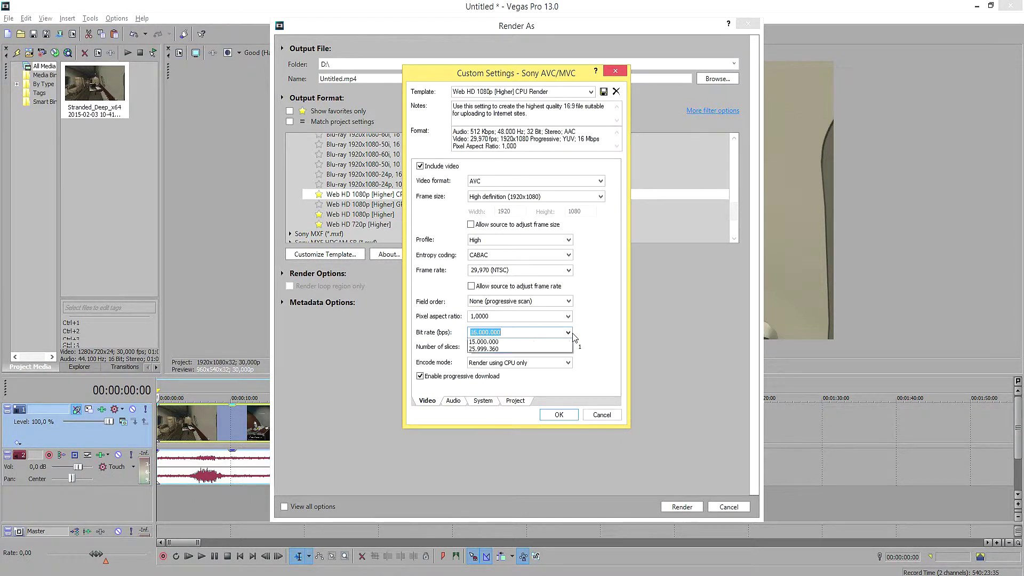
pyautogui.click(606, 341)
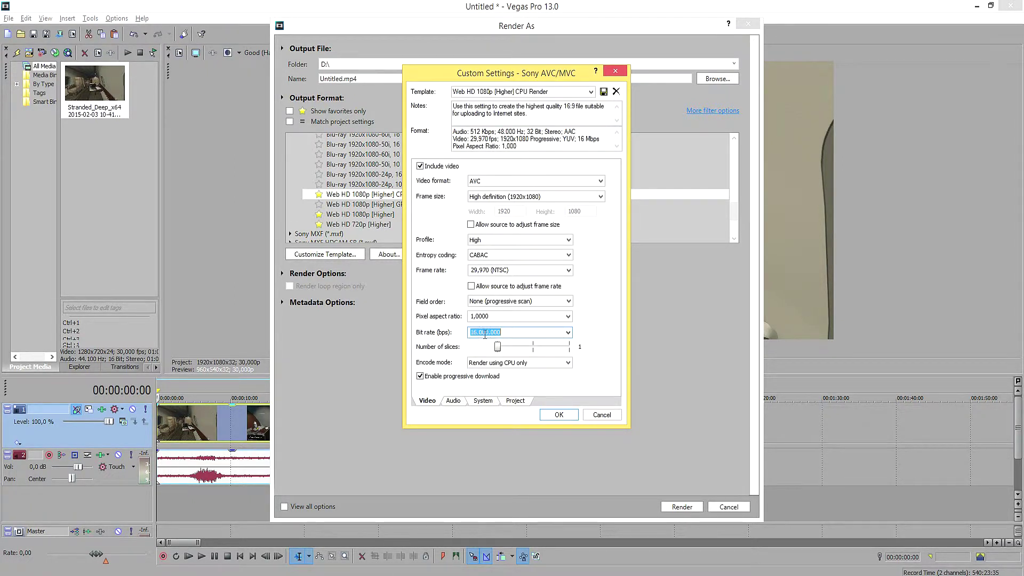
pyautogui.click(568, 332)
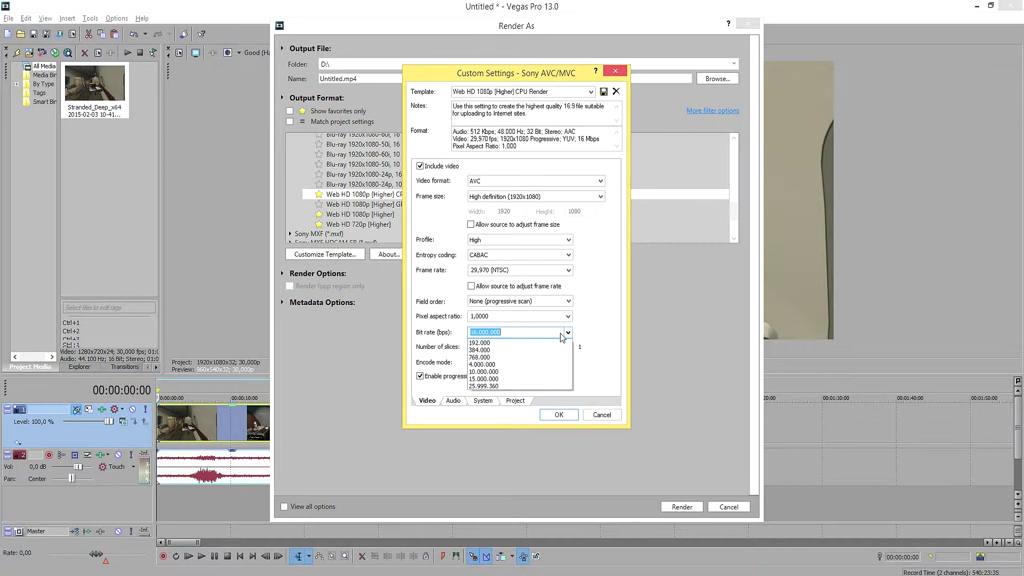
pyautogui.click(597, 341)
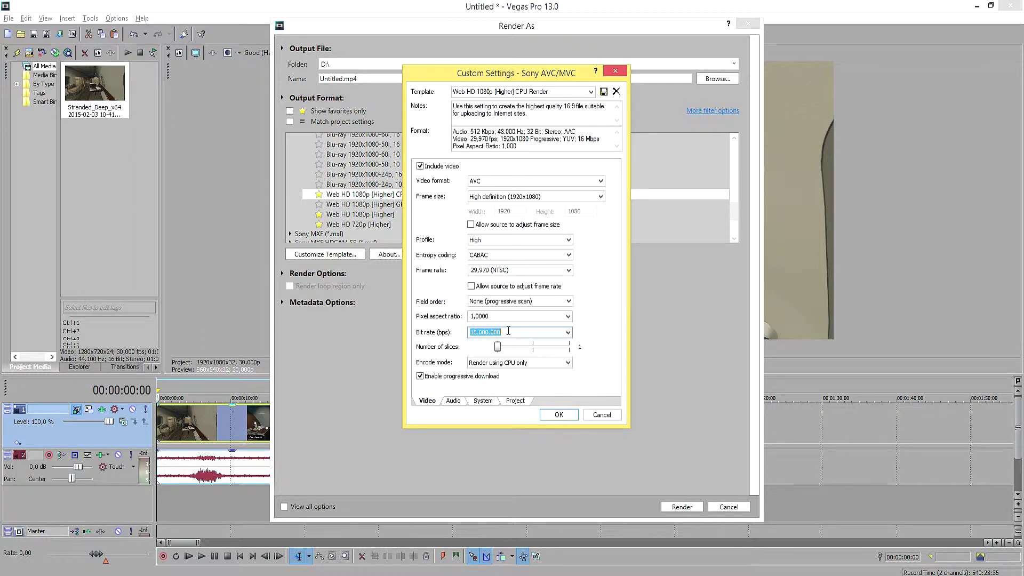
pyautogui.click(568, 333)
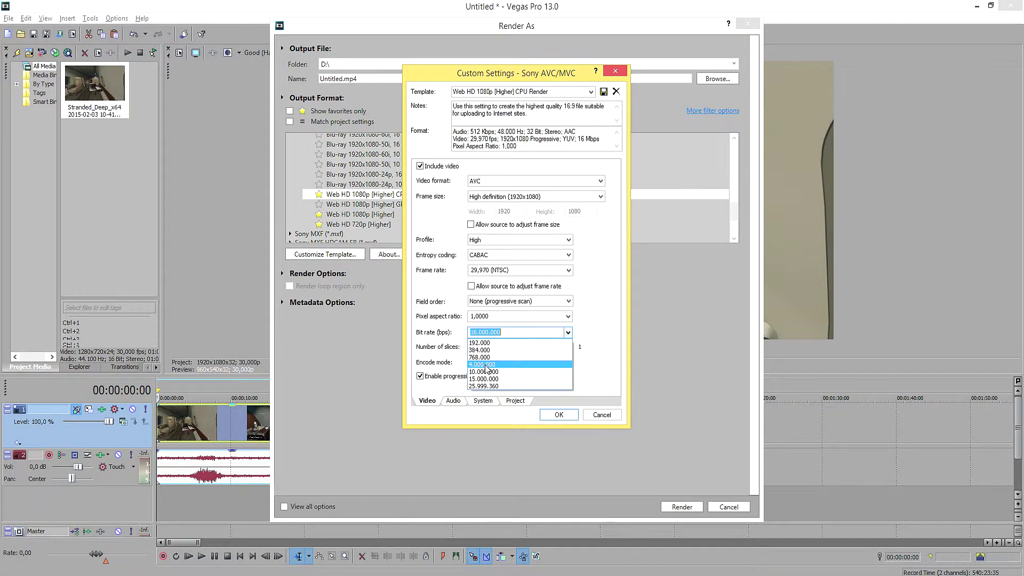
pyautogui.click(611, 342)
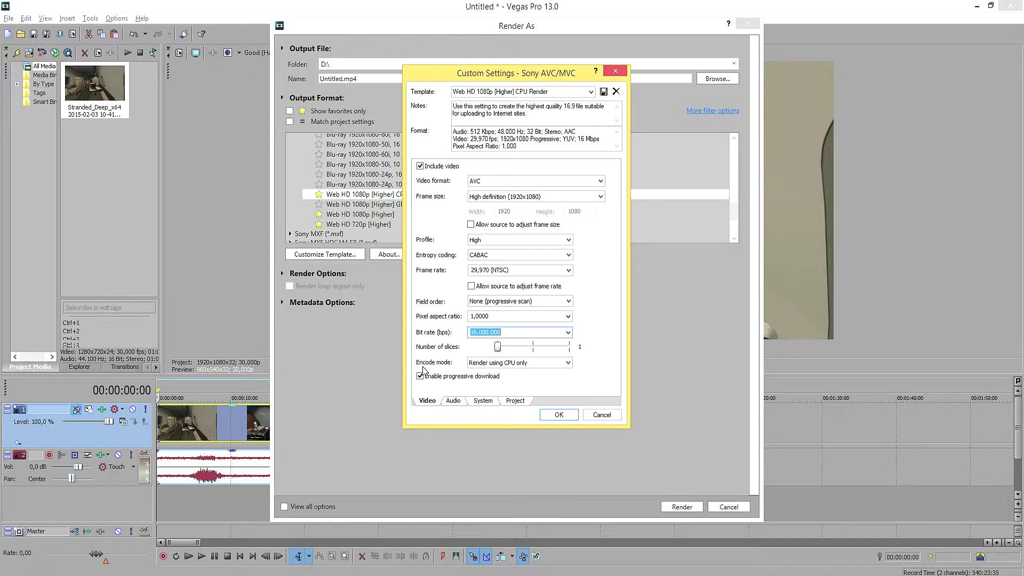
# Step: Set the encode mode to Render using CPU only and check the template's audio bit rate setting
pyautogui.click(490, 364)
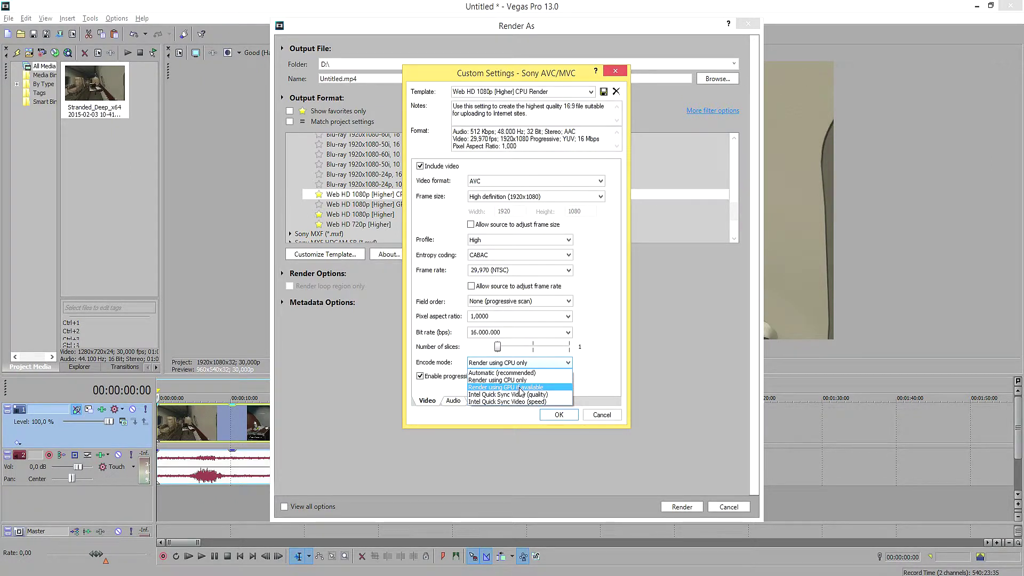
pyautogui.click(497, 379)
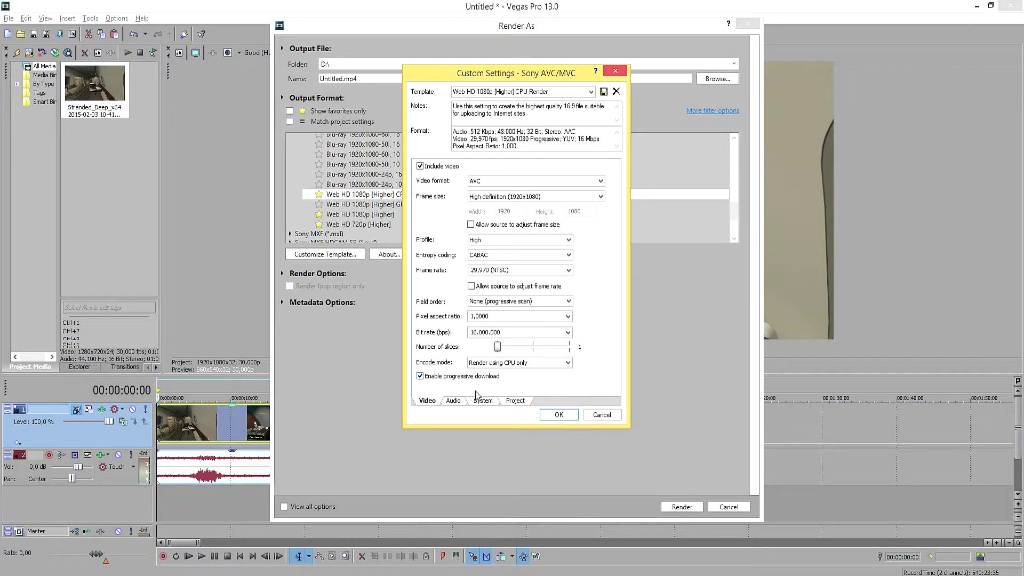
pyautogui.click(454, 401)
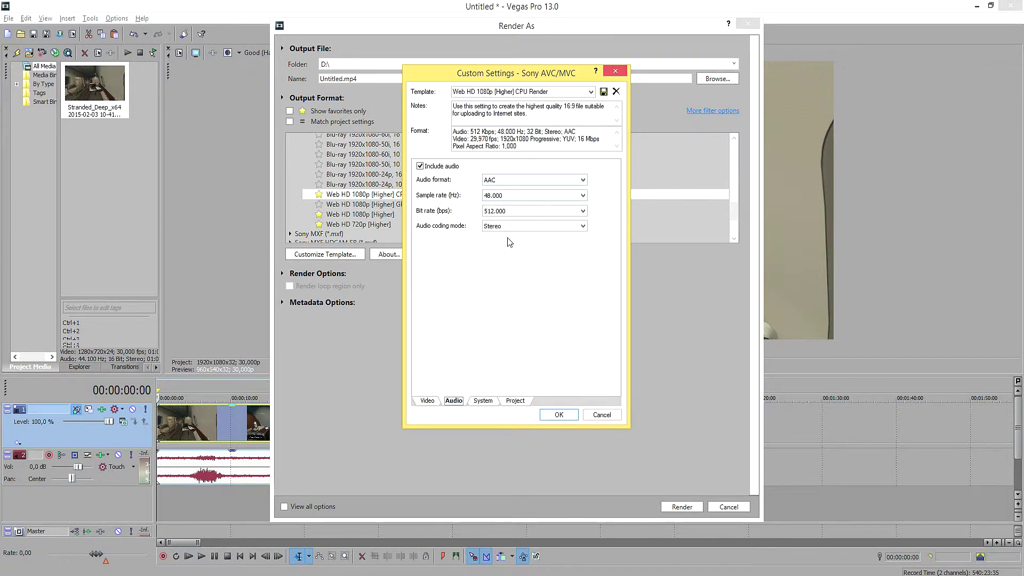
pyautogui.click(504, 212)
pyautogui.click(504, 211)
# Step: Check whether the GPU is available for rendering and review the encode mode options
pyautogui.click(482, 401)
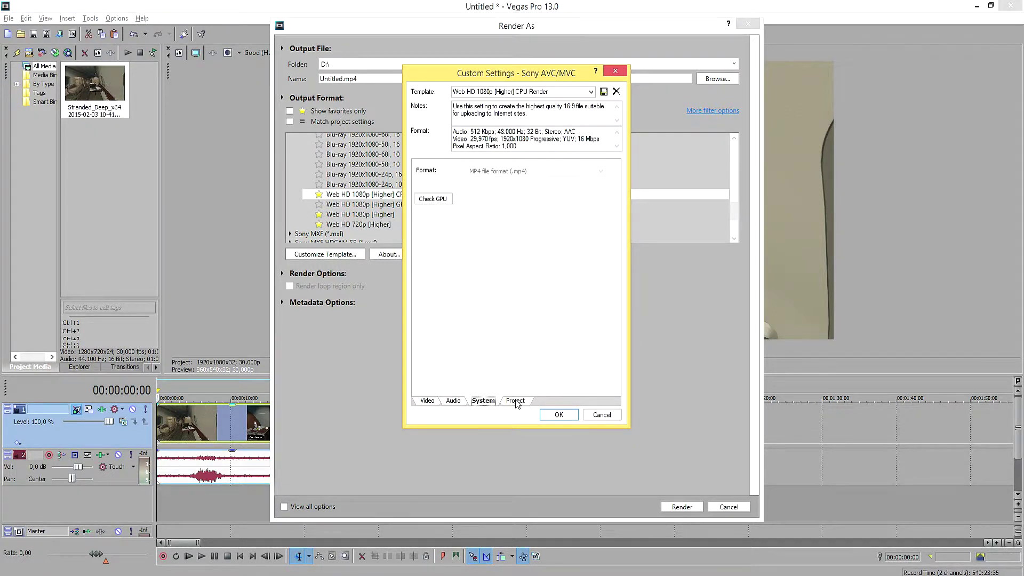
pyautogui.click(433, 201)
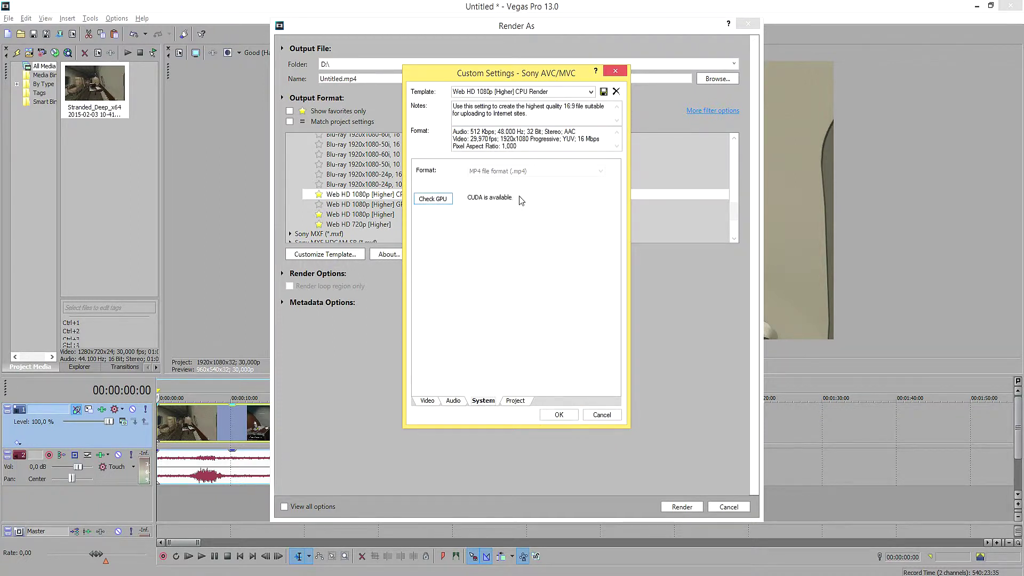
pyautogui.click(428, 400)
pyautogui.click(567, 363)
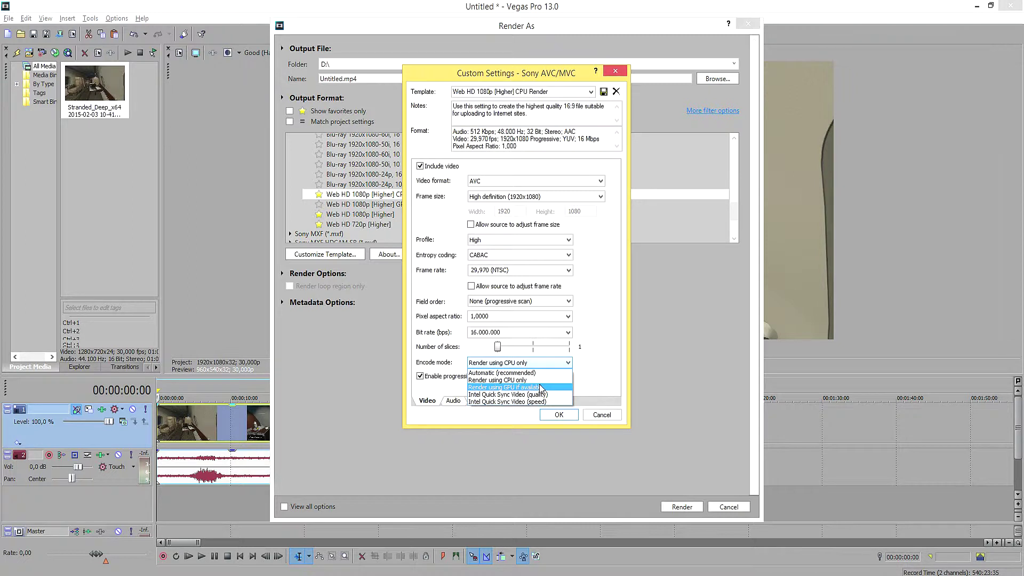
pyautogui.click(597, 371)
# Step: Review the template's remaining settings, keep Stereoscopic 3D mode on Use Project Settings, and accept the custom settings
pyautogui.click(453, 400)
pyautogui.click(483, 400)
pyautogui.click(513, 401)
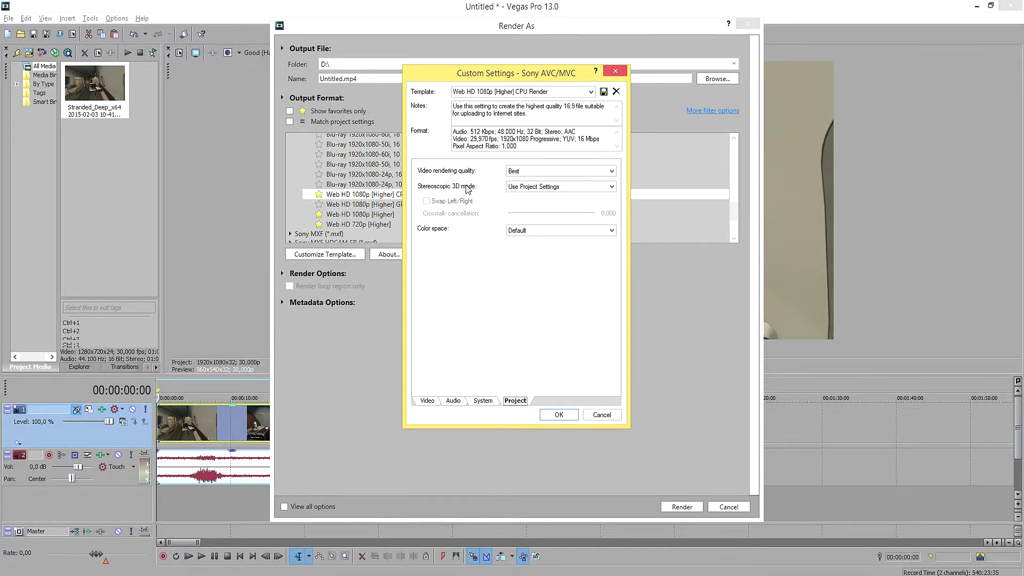
pyautogui.click(531, 188)
pyautogui.click(531, 195)
pyautogui.click(559, 415)
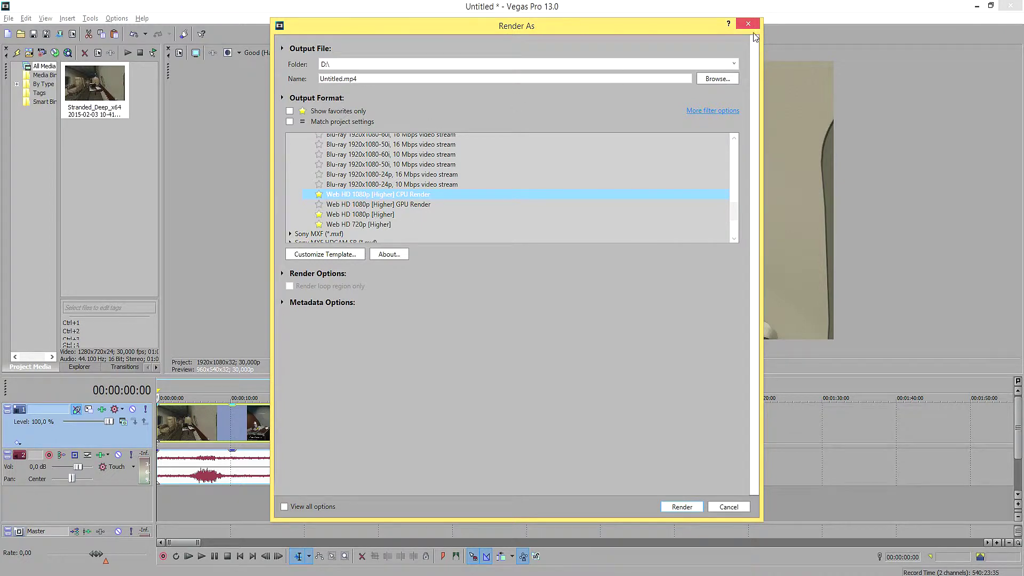
# Step: Close the Render As dialog without rendering and place the playhead at 00:00:14:00
pyautogui.click(751, 27)
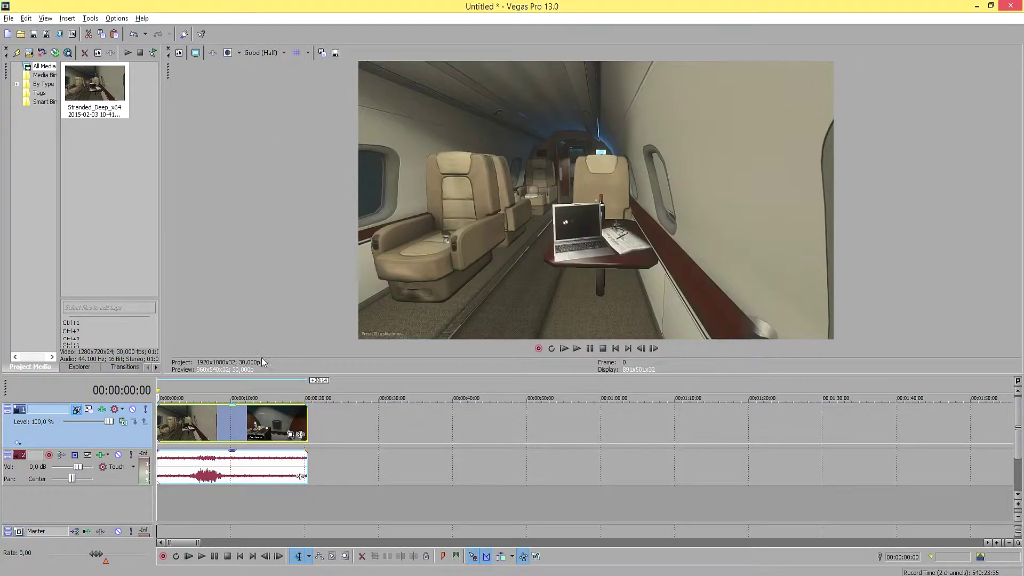
pyautogui.click(308, 432)
pyautogui.click(260, 386)
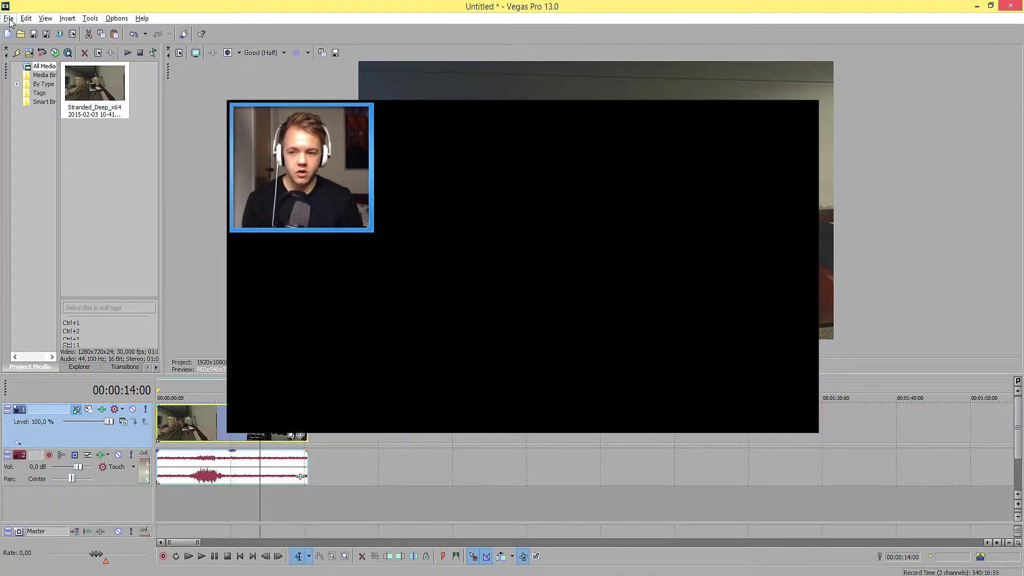
pyautogui.click(9, 18)
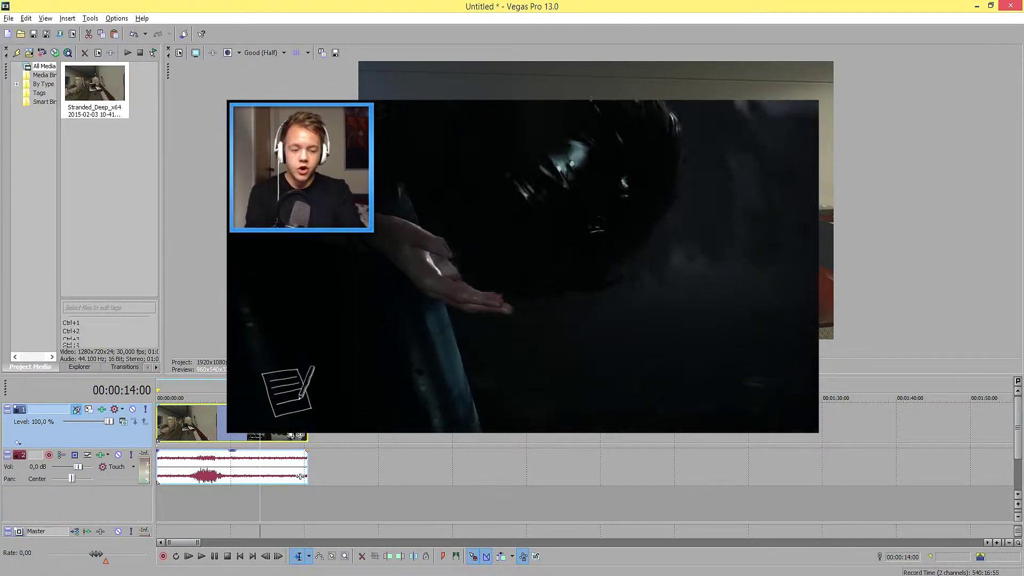